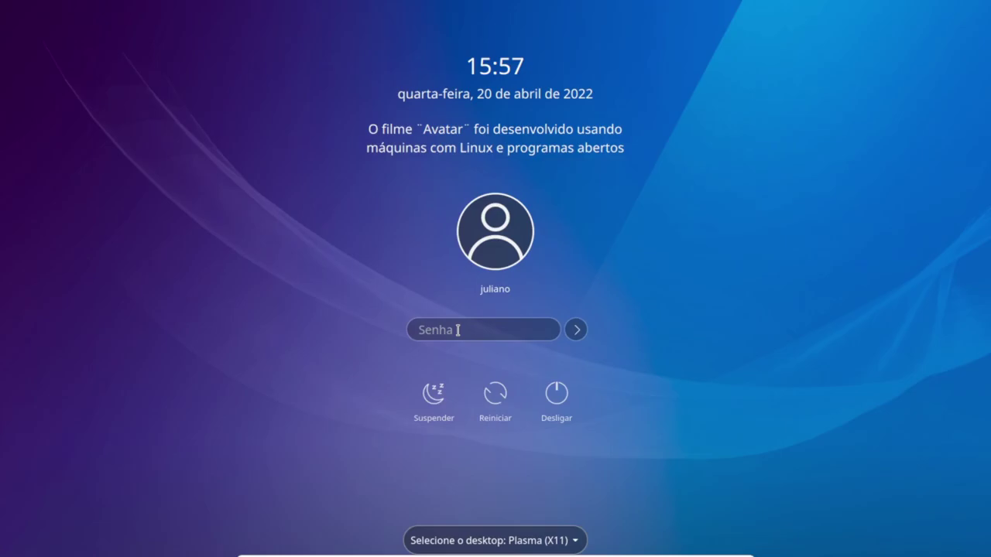
text(*******)
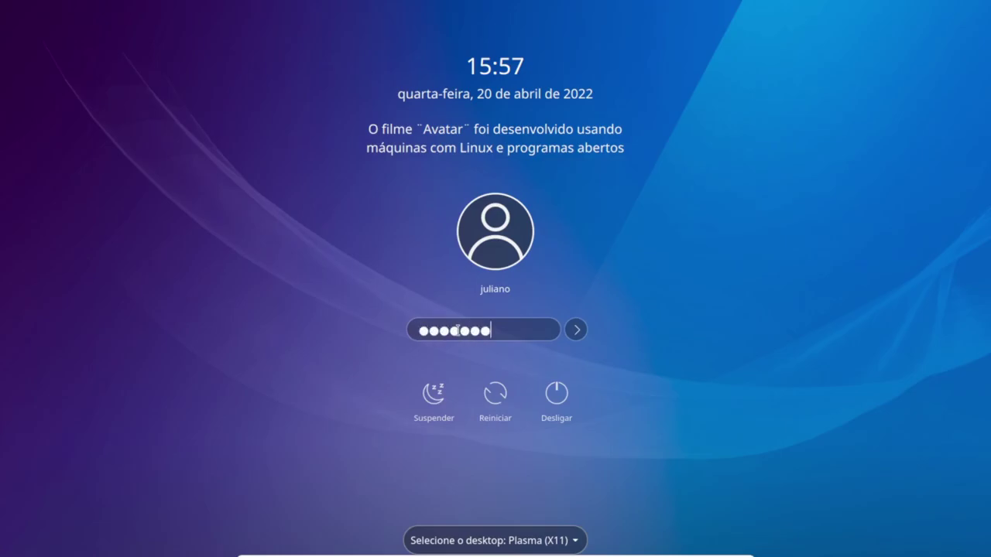
key(BackSpace)
key(BackSpace)
key(BackSpace)
key(BackSpace)
key(BackSpace)
key(BackSpace)
key(BackSpace)
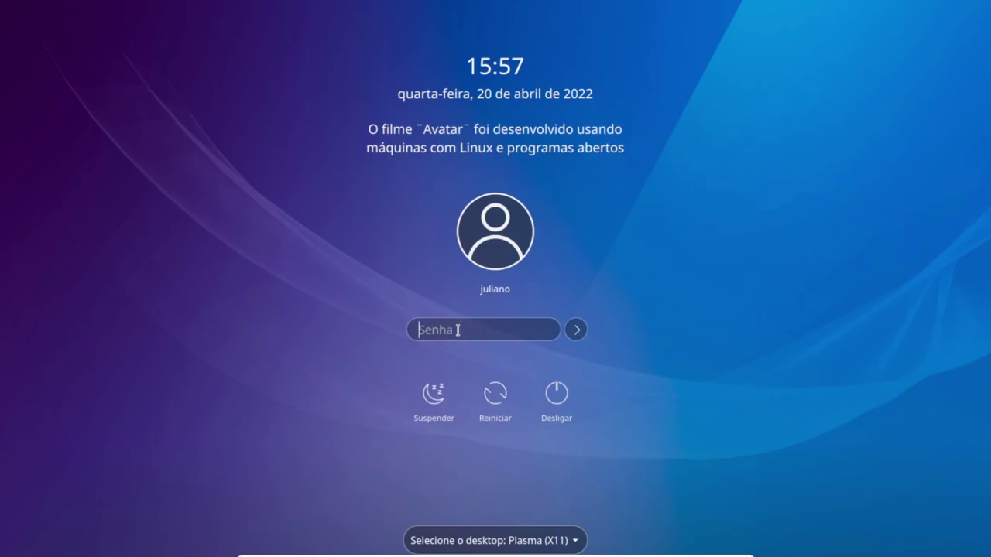
Step: Enter the account password and log in to the Plasma (X11) session
text(*******)
key(Return)
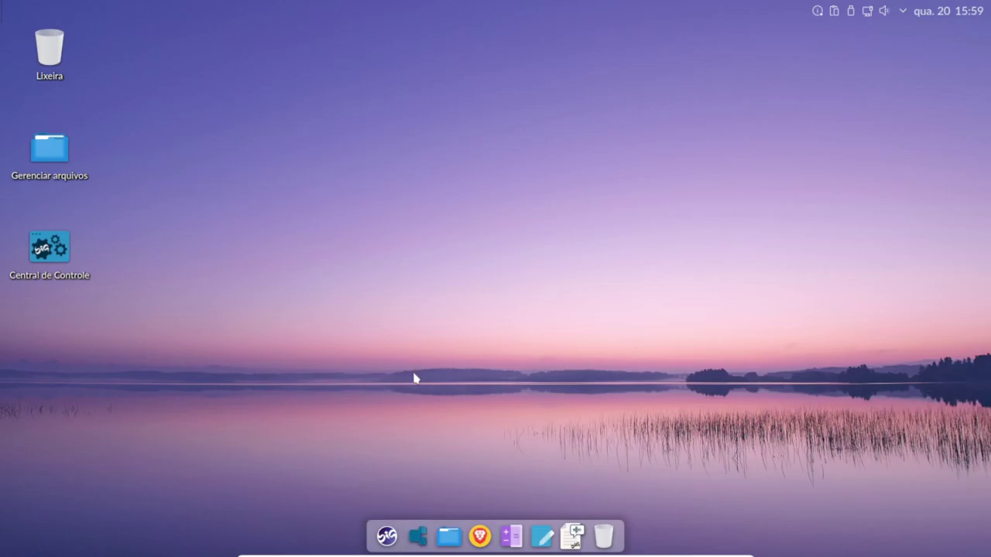
Step: Show the overview of the virtual desktops and return to the desktop
click(416, 540)
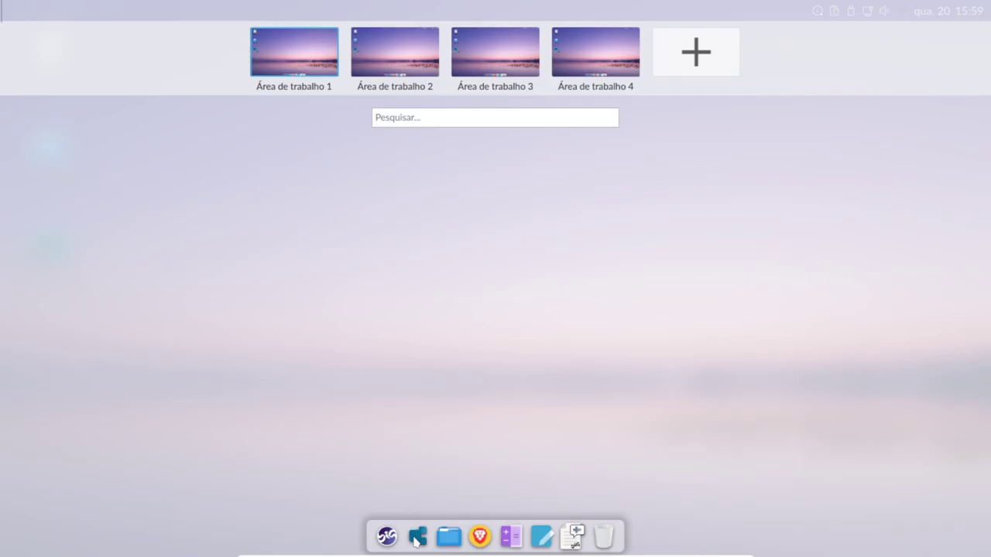
click(481, 322)
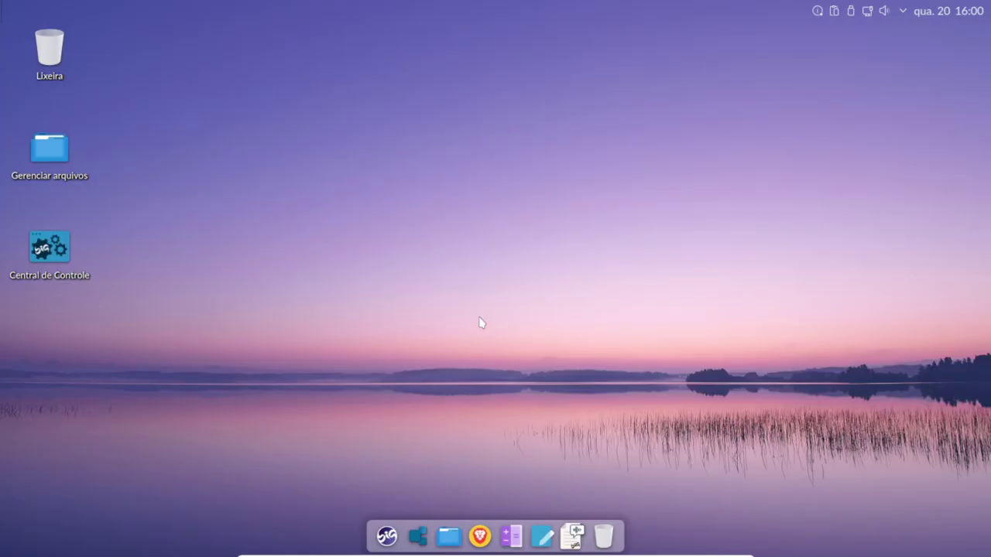
Step: Open the file manager at Início and restore it from full screen to a smaller floating window
drag(449, 535, 508, 302)
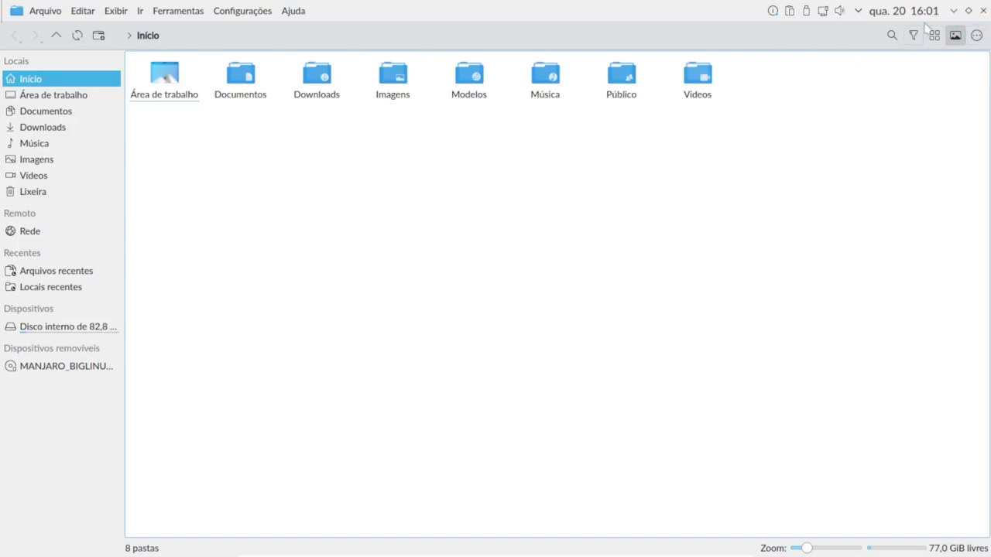
drag(586, 18, 324, 85)
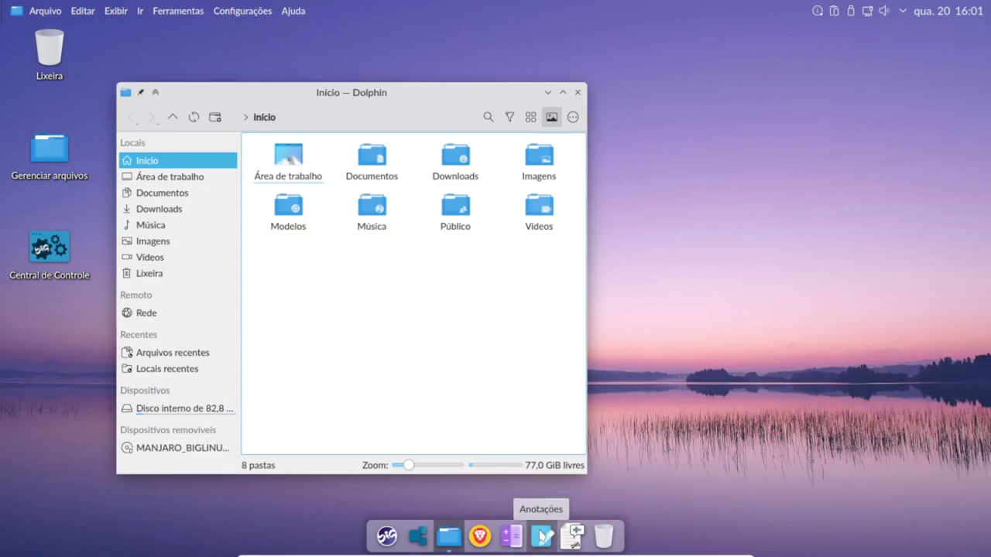
Step: Open the Anotações text editor, look over its Configurações options, and reposition its window over the file manager
click(540, 535)
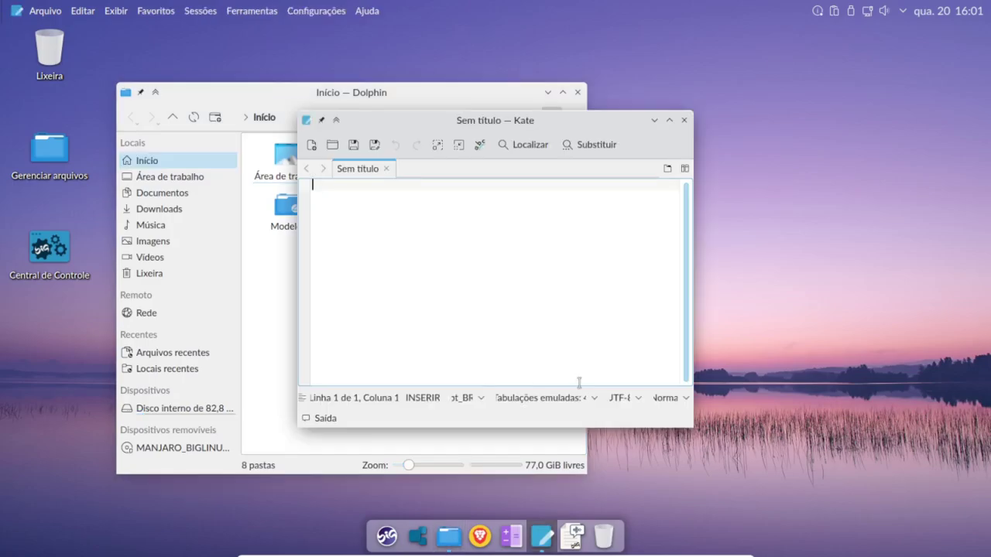
click(316, 11)
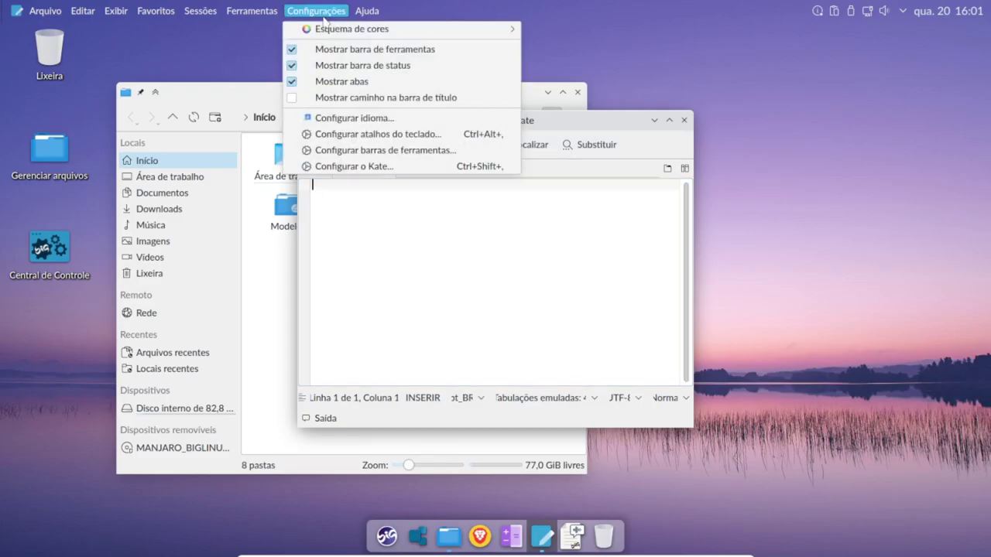
click(557, 320)
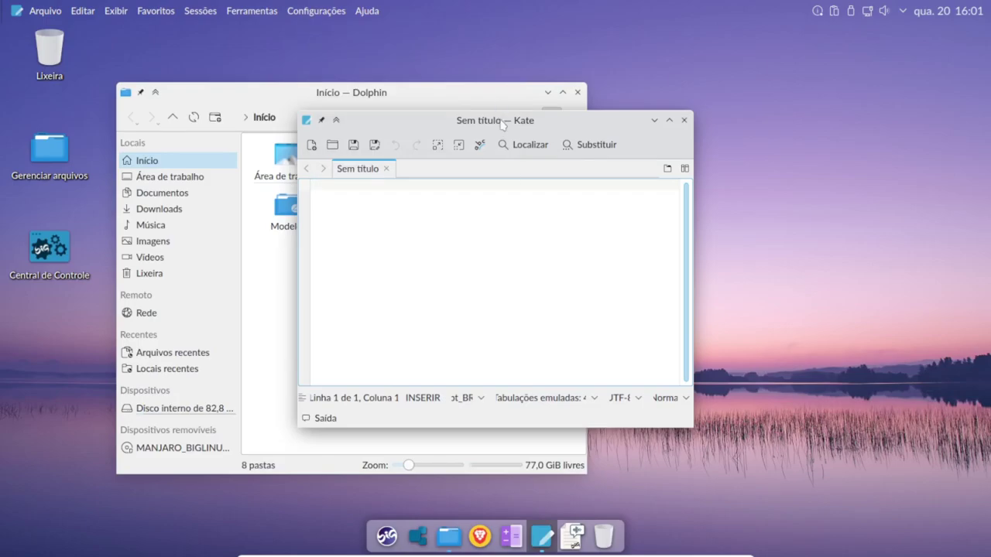
drag(503, 123, 575, 120)
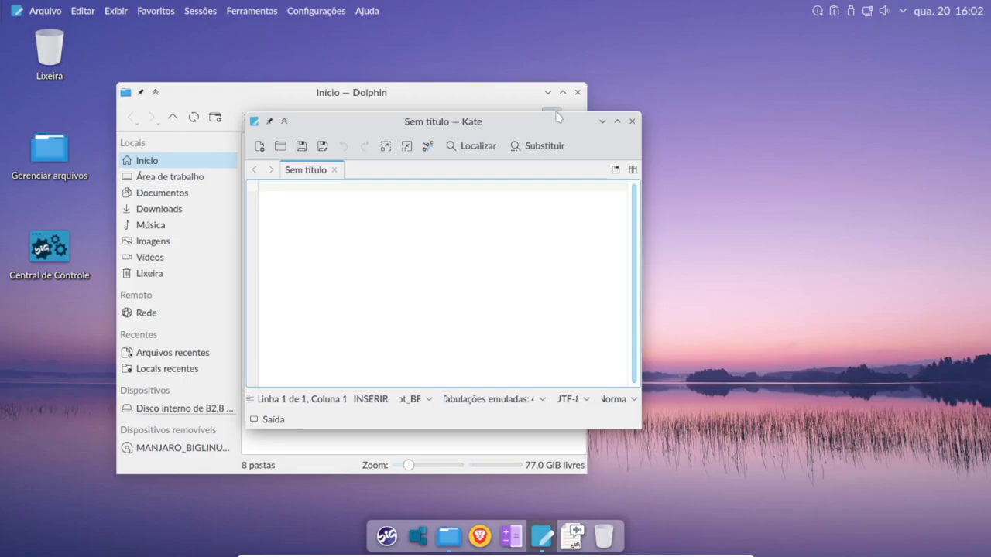
Step: Close the text editor window and the file manager window
click(632, 122)
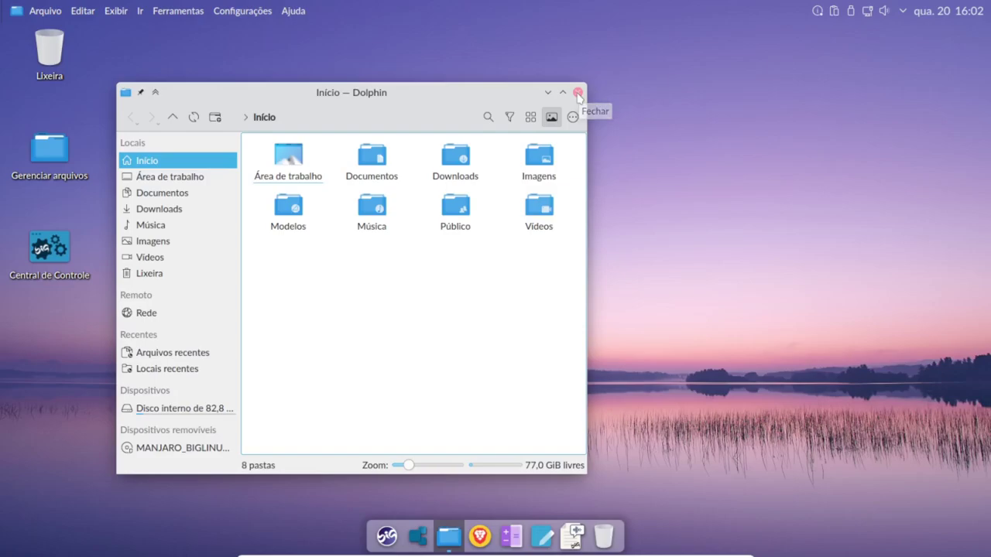
click(577, 94)
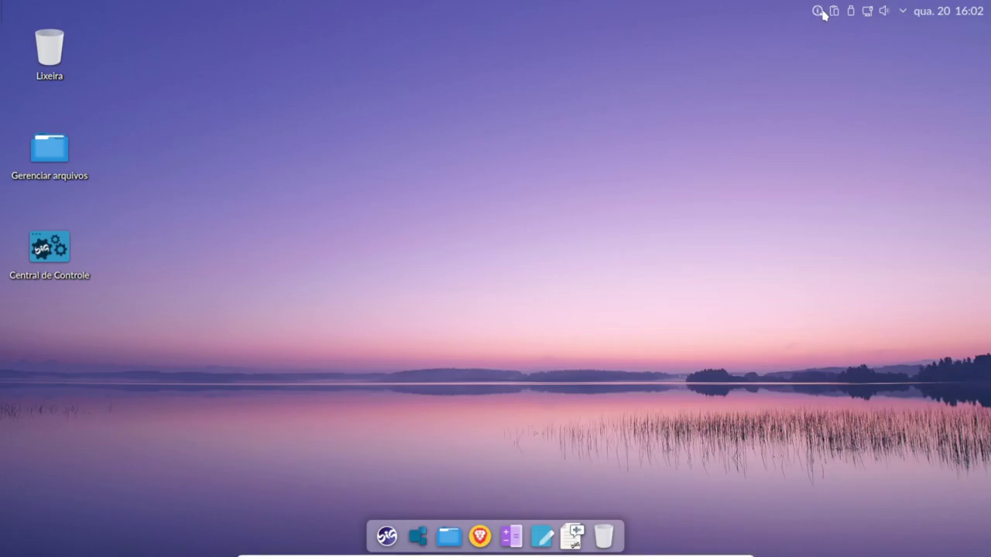
Step: Open the package manager's pending updates, look through the list of packages, and close it without applying them
right_click(819, 12)
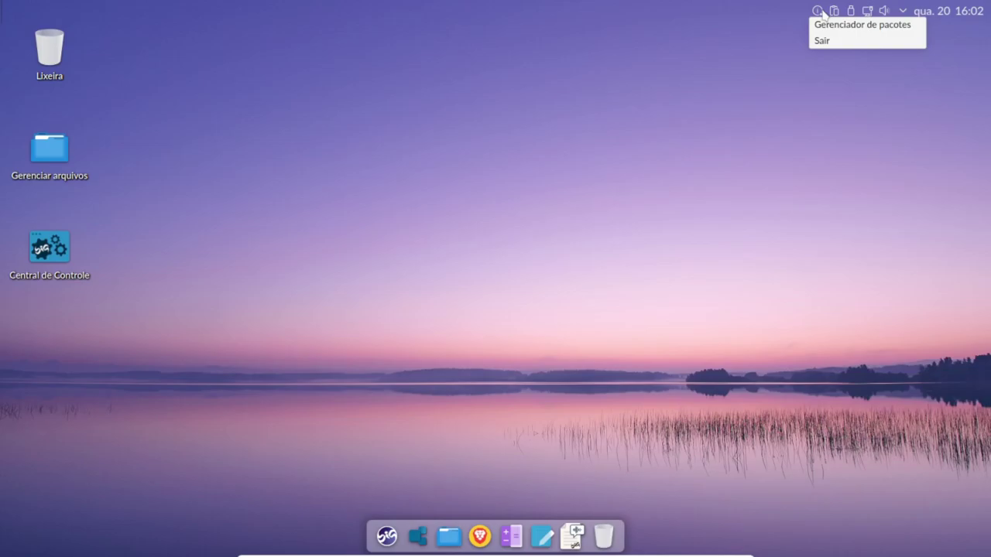
click(846, 82)
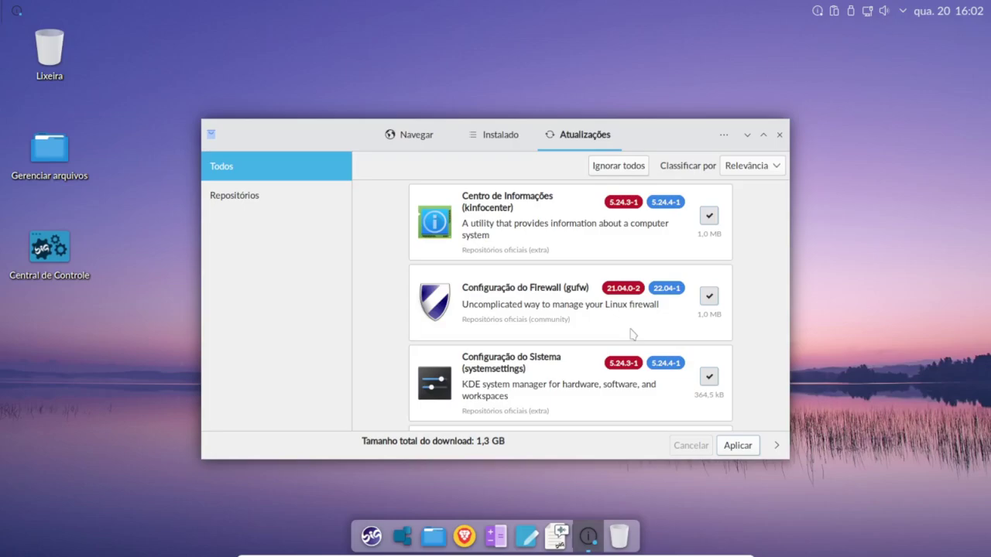
scroll(698, 291, down, 2)
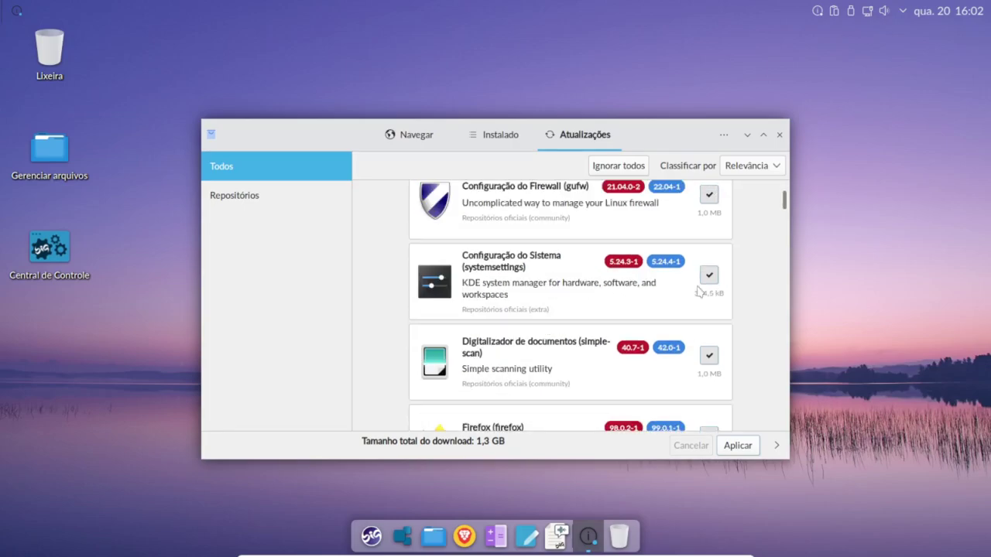
scroll(698, 291, down, 10)
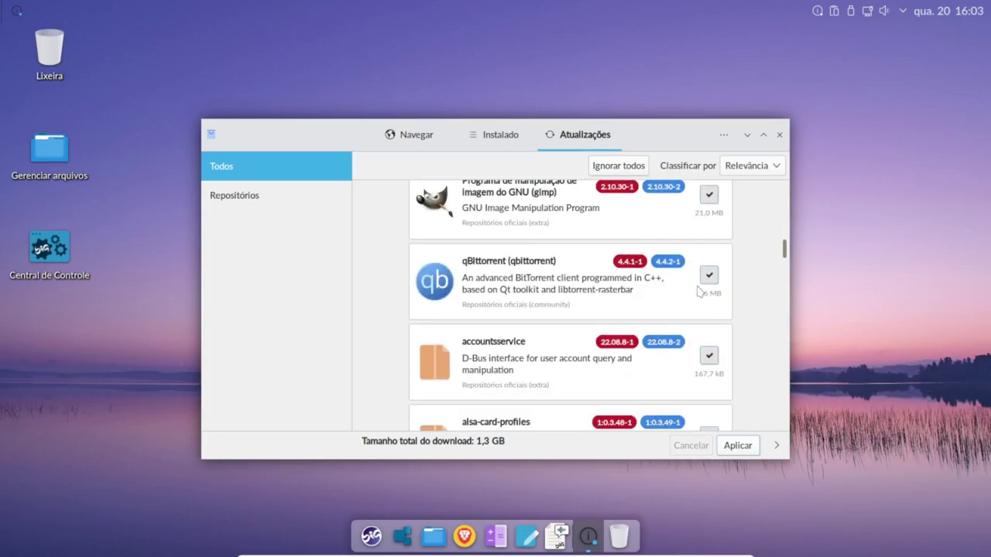
scroll(698, 291, down, 5)
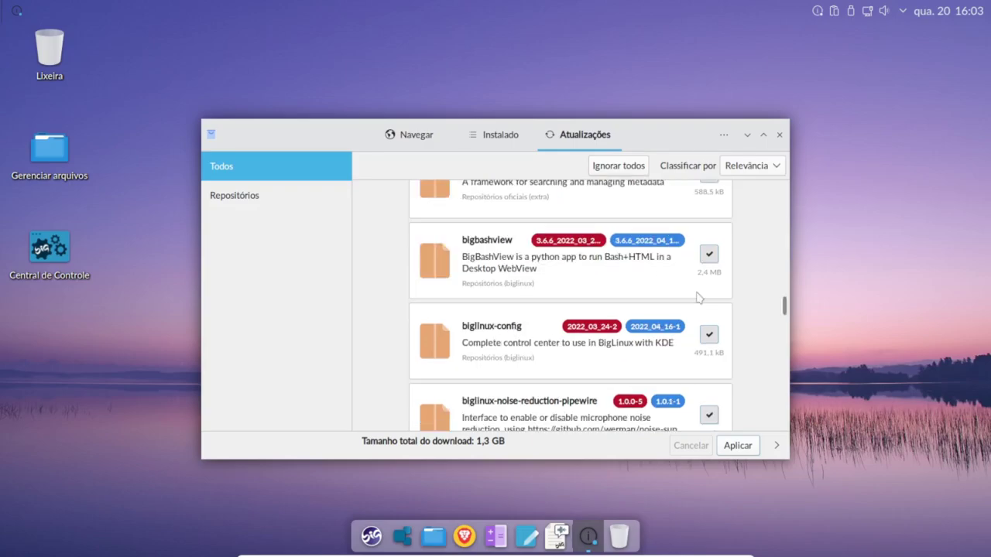
click(780, 136)
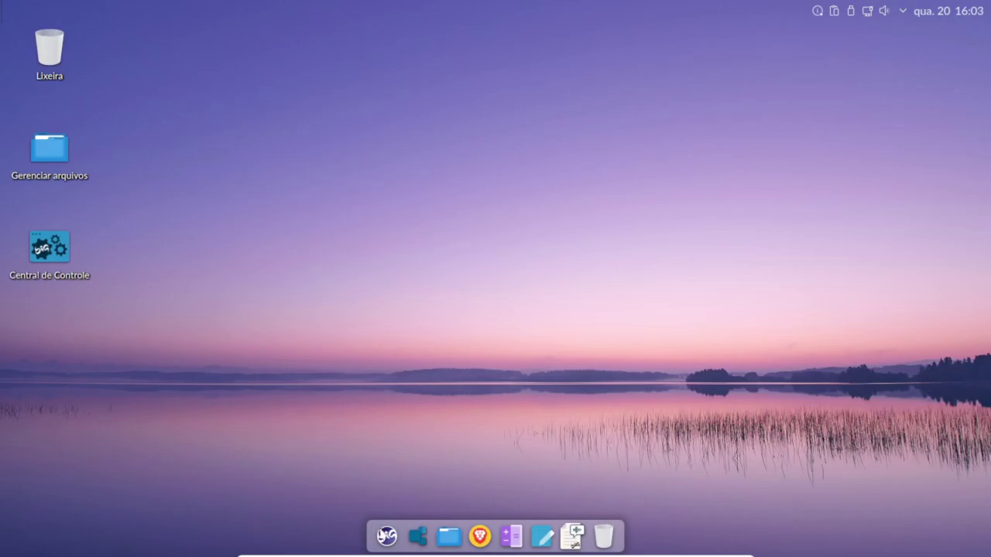
Step: Browse the application launcher's categories, including Configurações, Gráficos, Sistema and Web apps Google
click(387, 535)
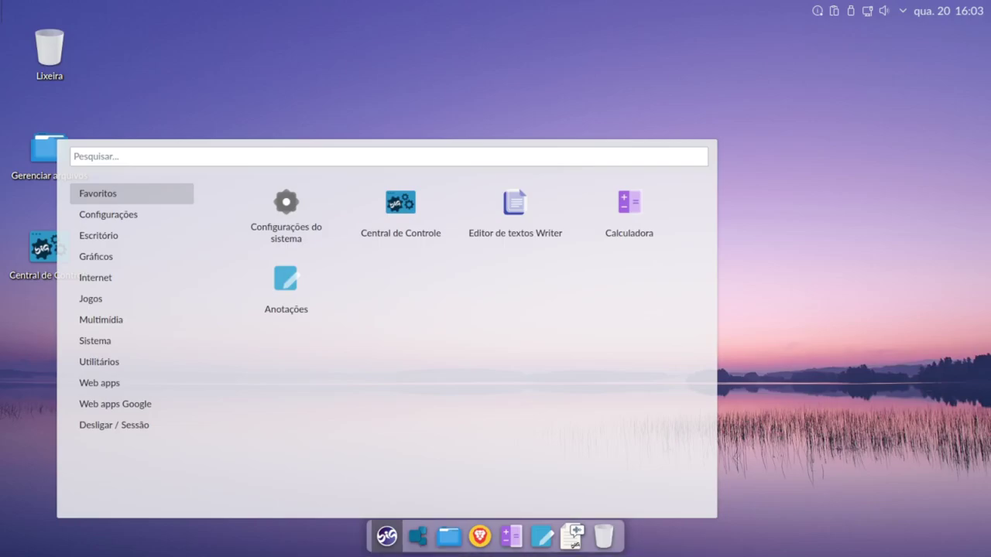
click(164, 212)
click(136, 187)
mouse_move(137, 224)
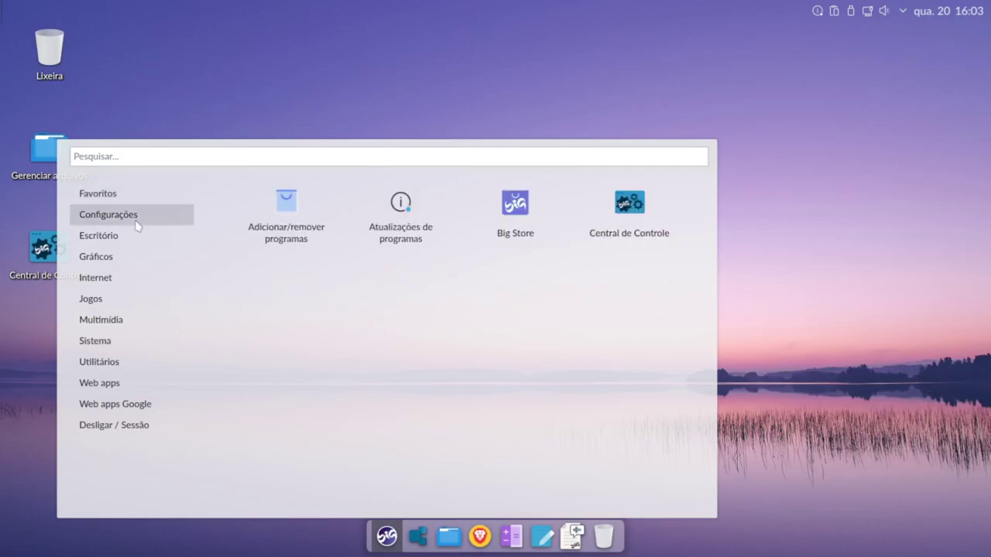
mouse_move(133, 253)
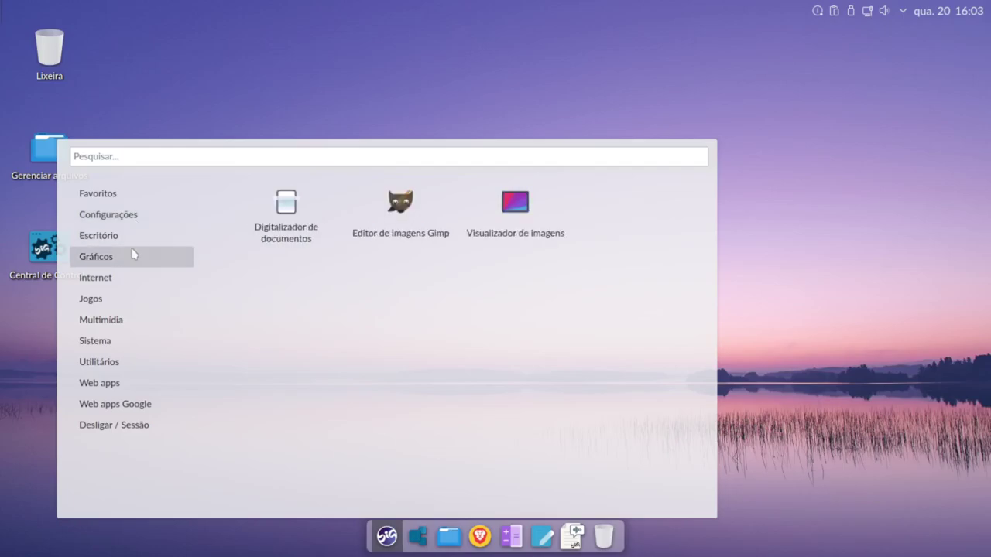
mouse_move(149, 347)
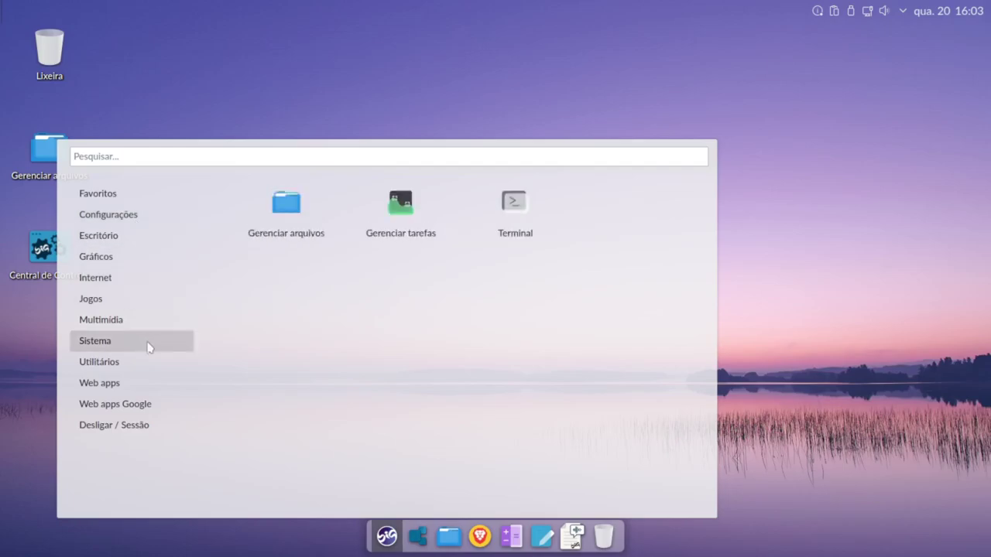
mouse_move(143, 390)
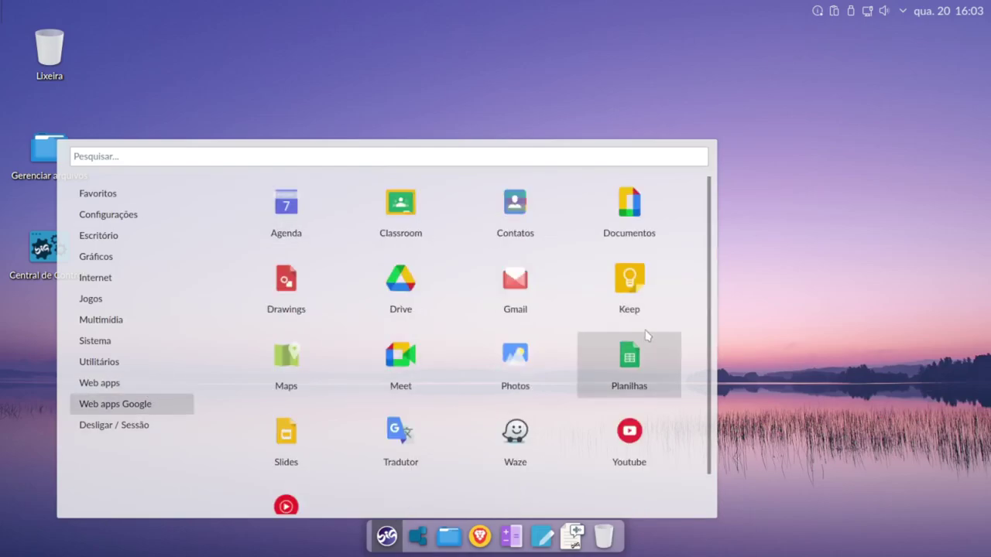
scroll(643, 338, down, 1)
scroll(643, 338, up, 1)
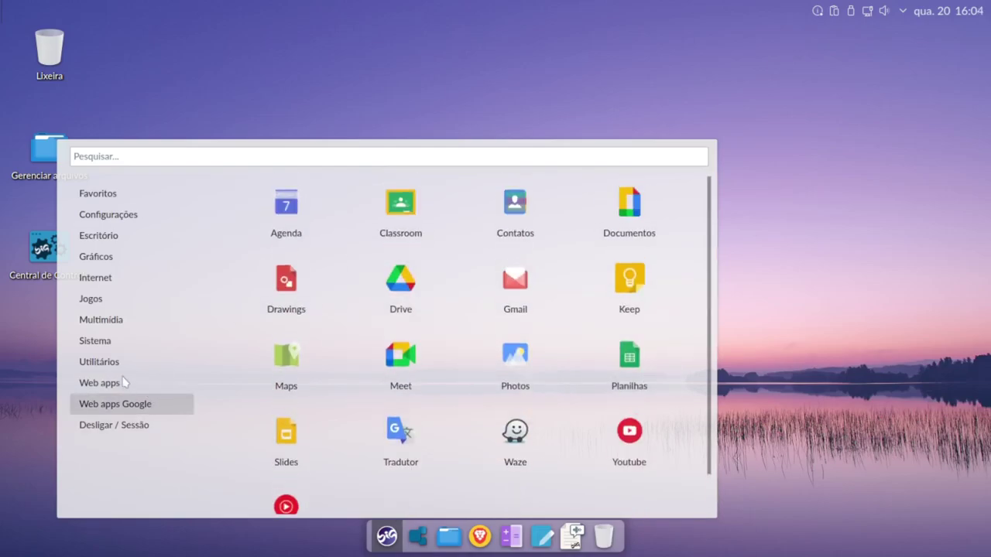
Step: Look through the Web apps category, launch the Twitter web app and close it again
scroll(588, 319, down, 1)
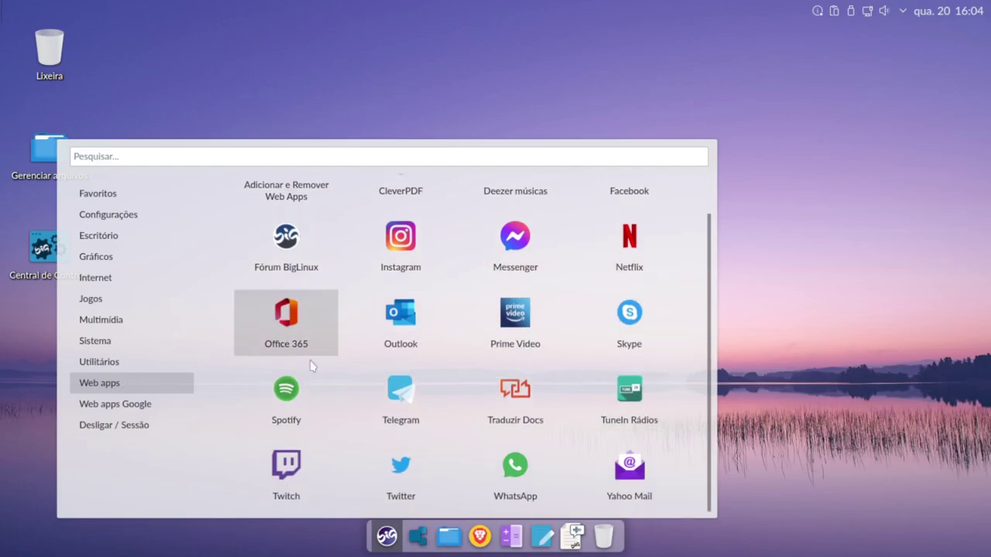
scroll(310, 362, up, 1)
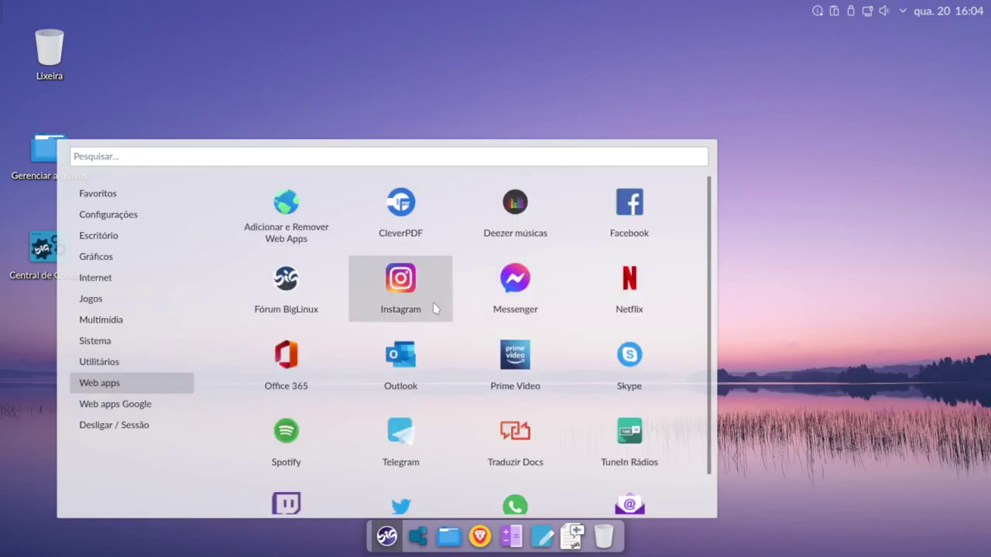
scroll(433, 304, down, 1)
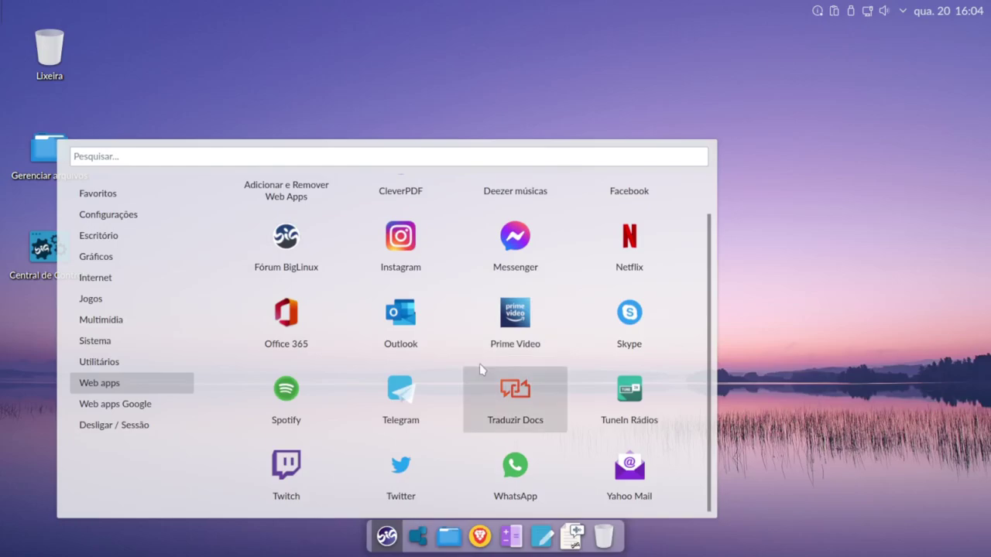
scroll(480, 369, up, 1)
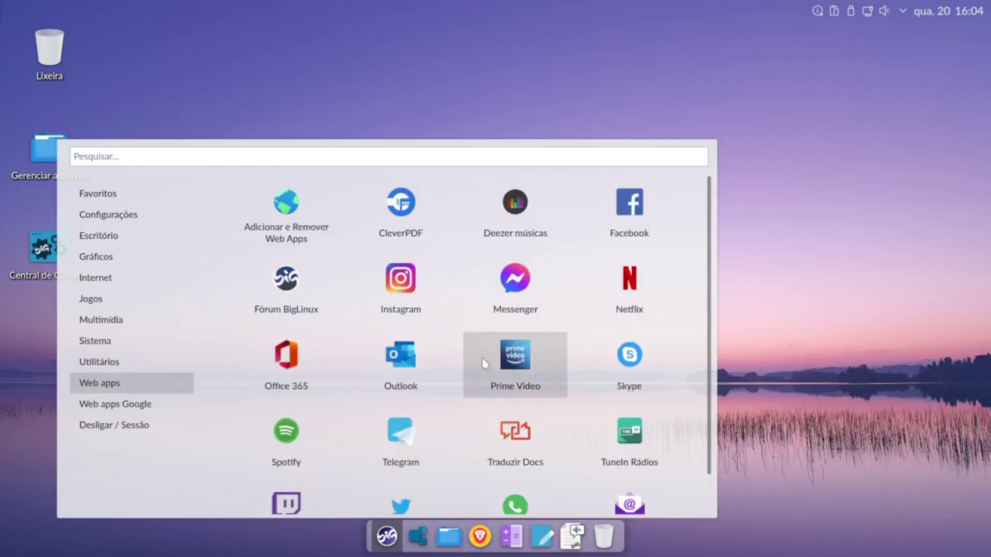
scroll(490, 380, down, 1)
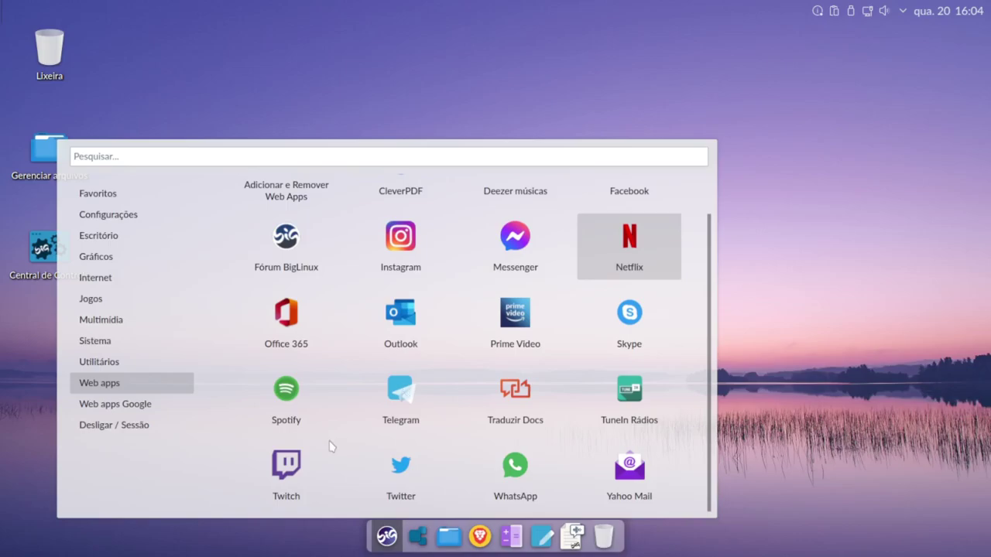
click(418, 491)
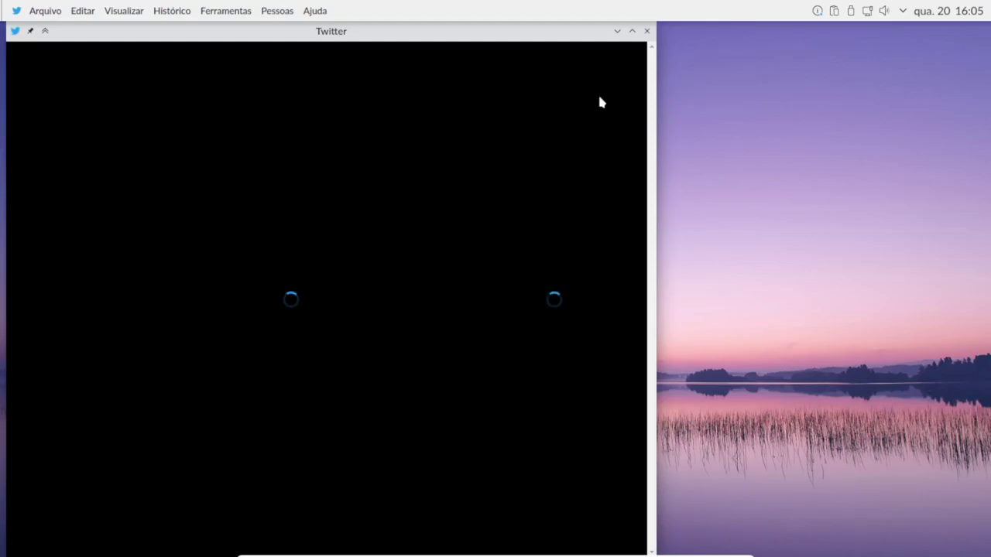
key(ctrl+q)
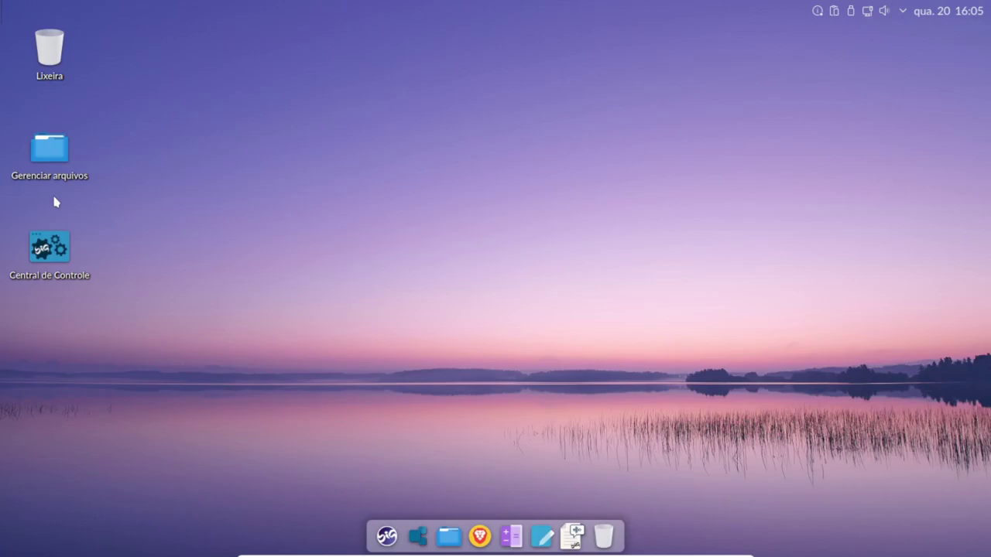
Step: Open the Central de Controle and launch Aparência, desempenho e usabilidade from its Personalizar category
click(49, 248)
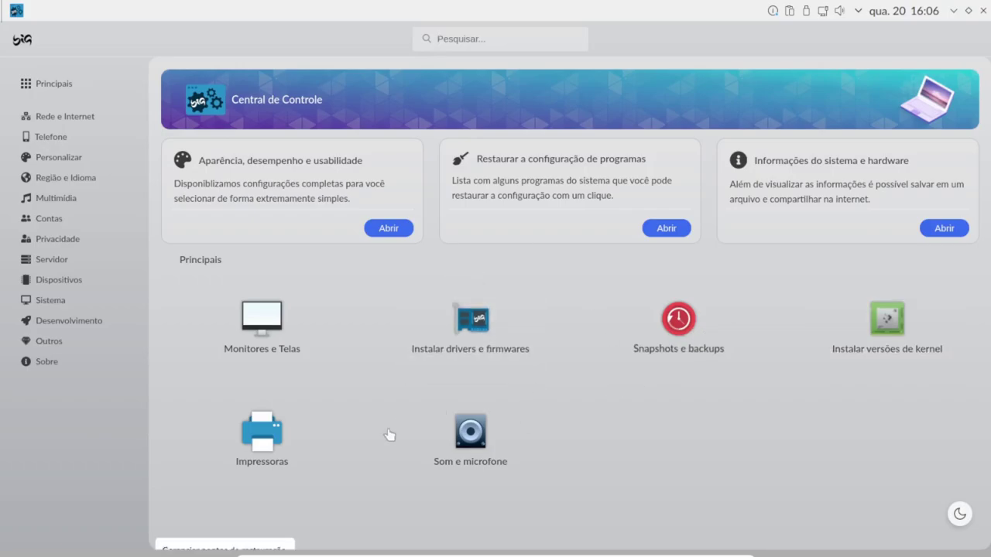
click(59, 163)
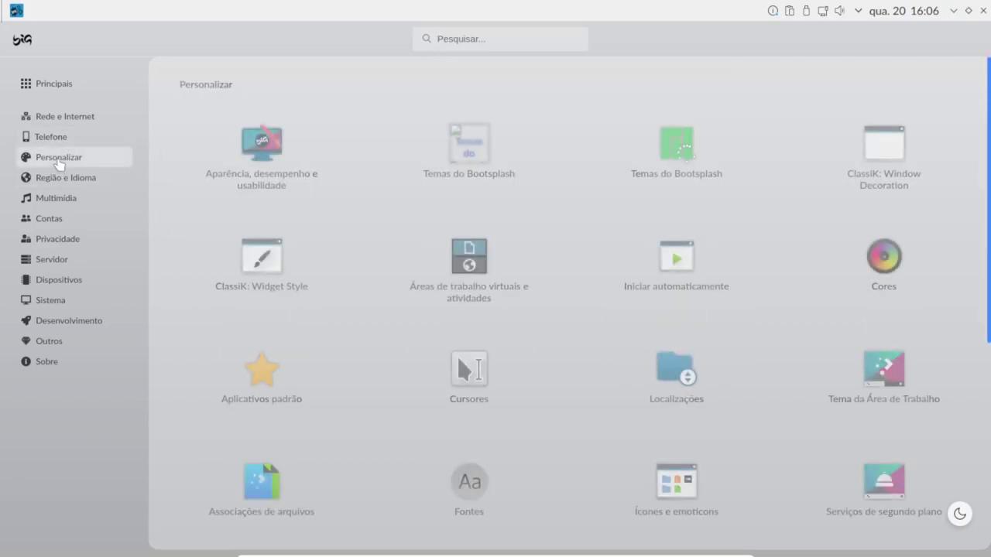
click(288, 184)
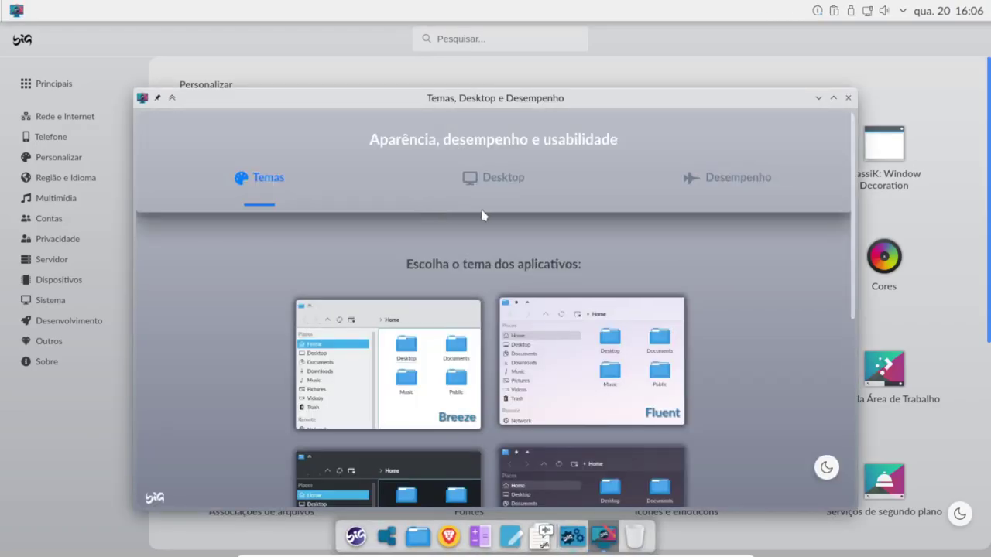
Step: Apply the Fluent Dark application theme, bring the themes window back to the front and dismiss the theme notice
click(540, 409)
scroll(540, 409, down, 5)
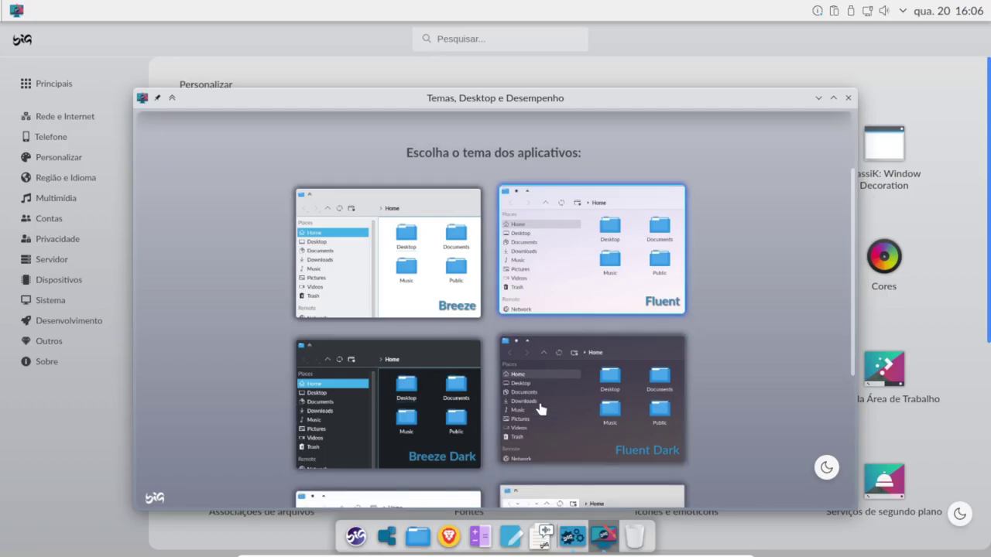
scroll(540, 409, up, 2)
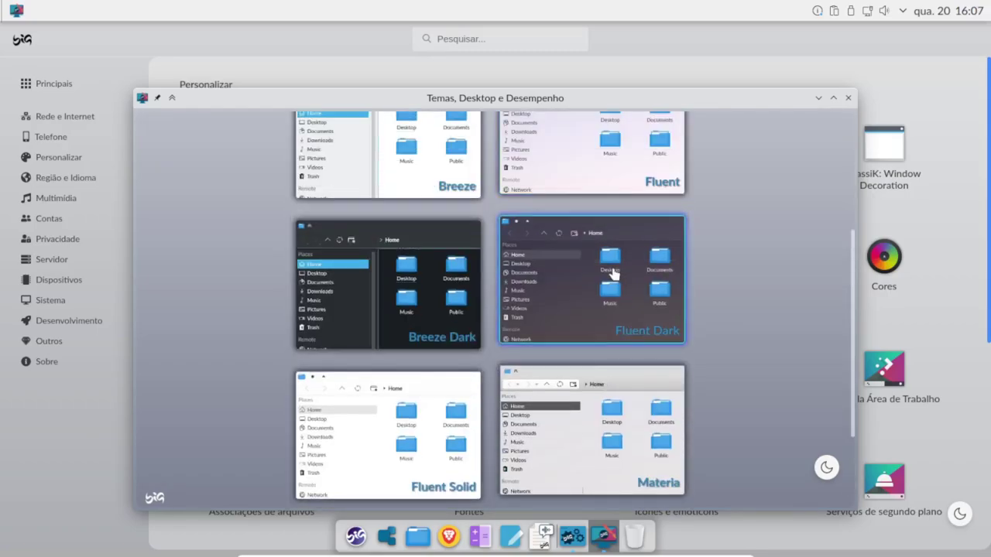
click(613, 274)
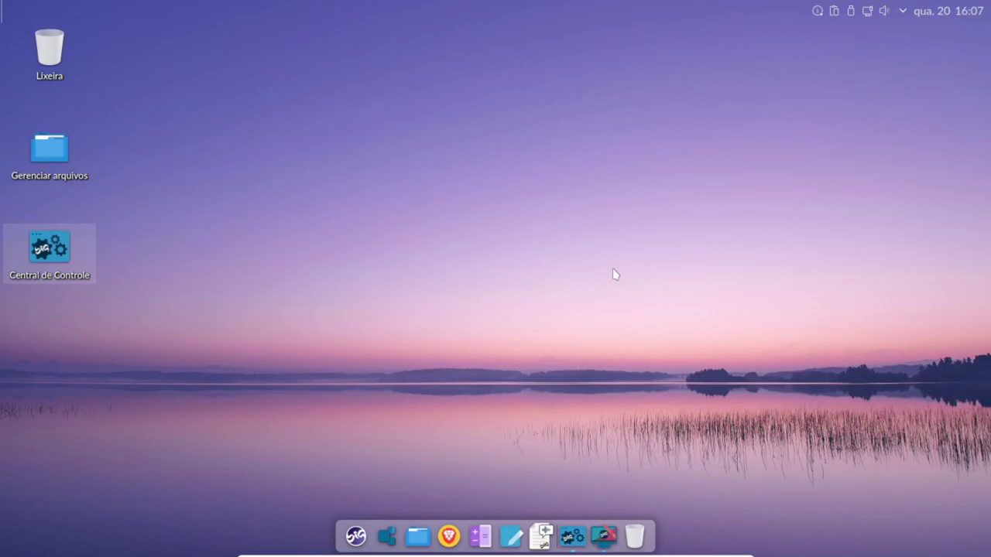
click(606, 540)
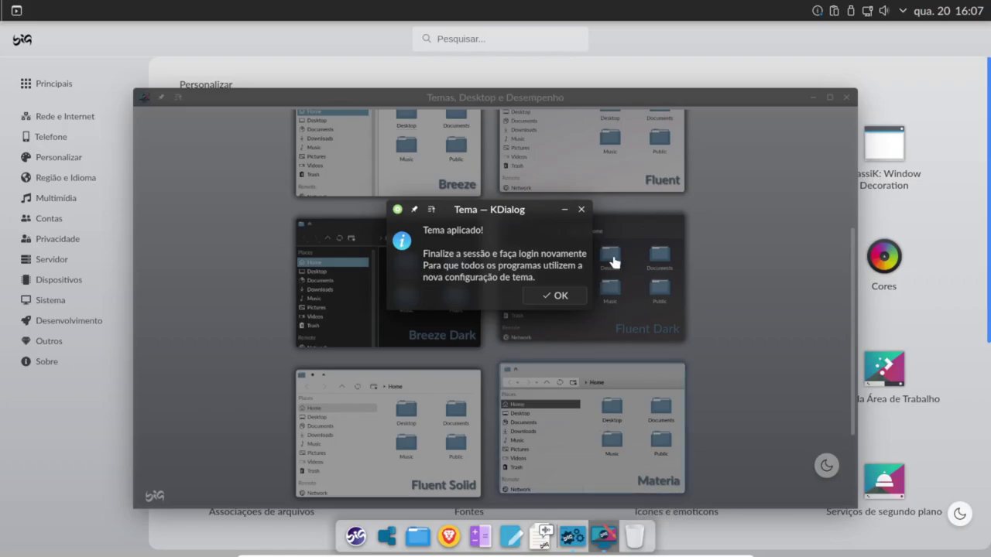
click(562, 297)
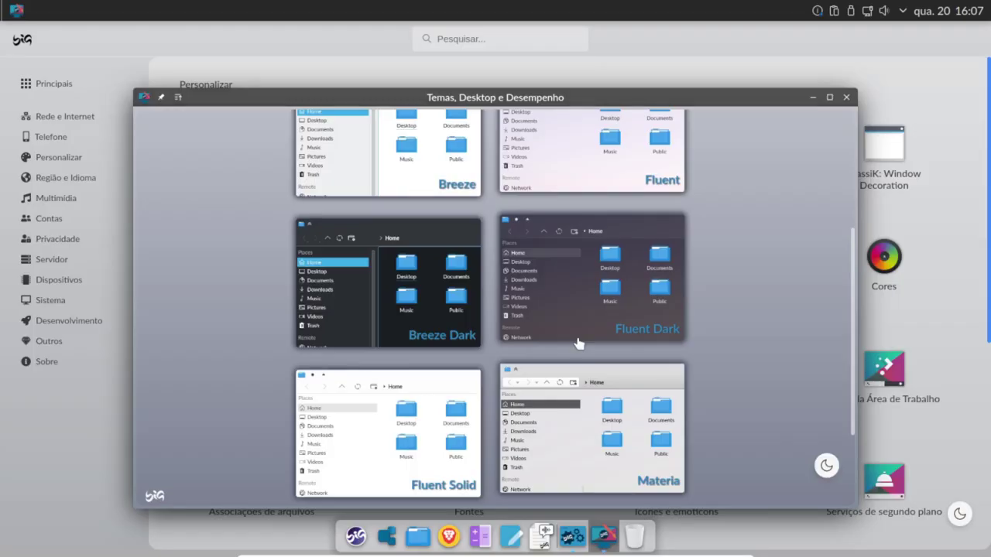
click(579, 339)
Step: Switch the desktop layout to NEW, restoring its previously used configuration, and look at its application launcher
scroll(579, 344, up, 5)
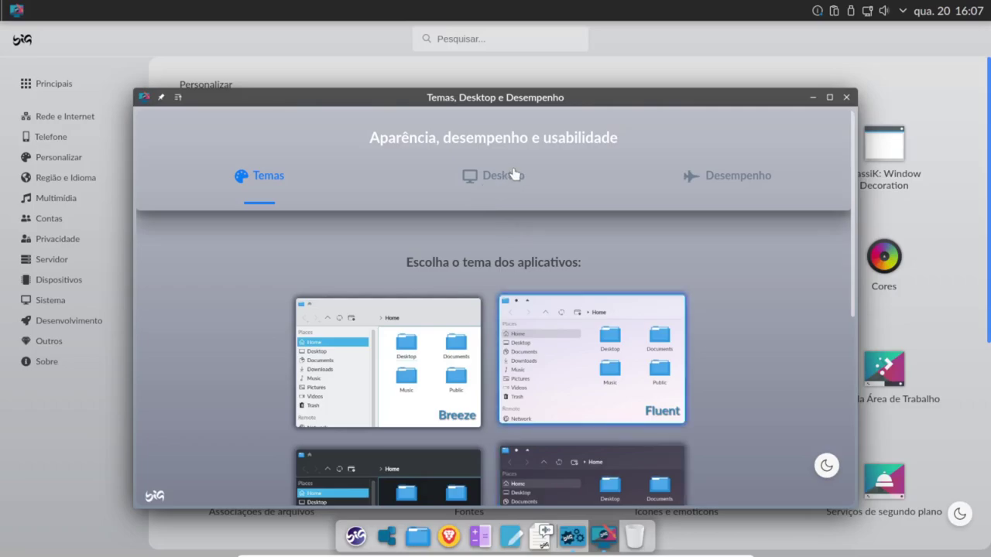
click(515, 174)
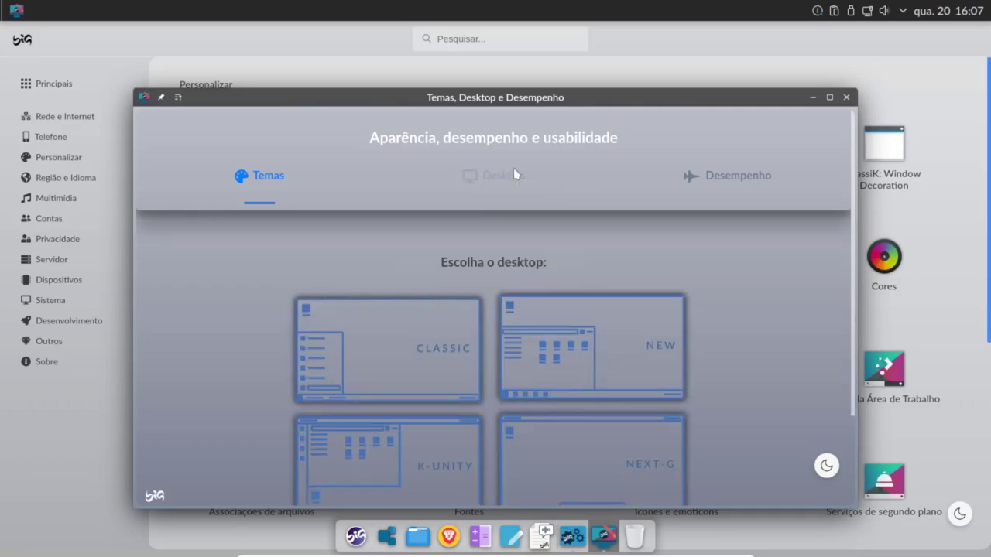
scroll(725, 368, down, 3)
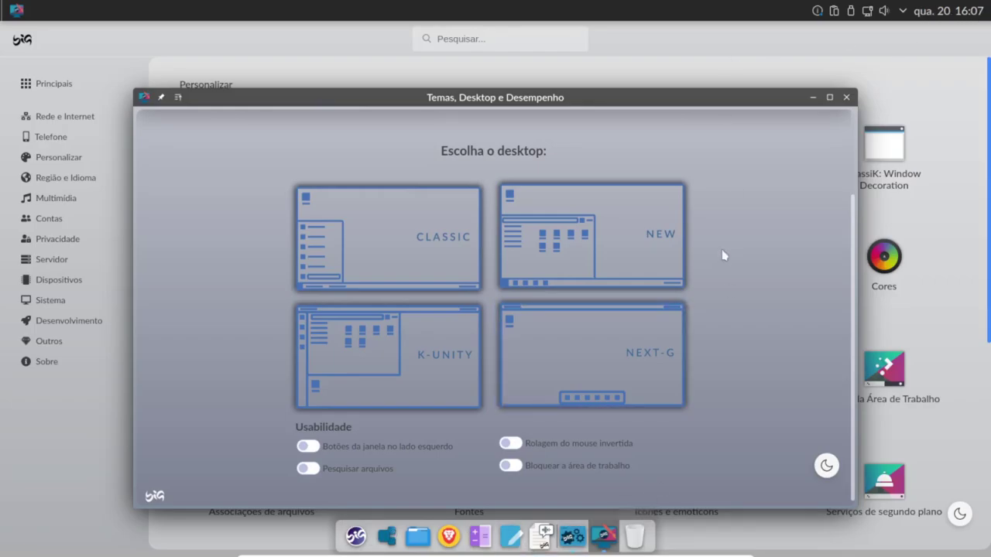
click(604, 240)
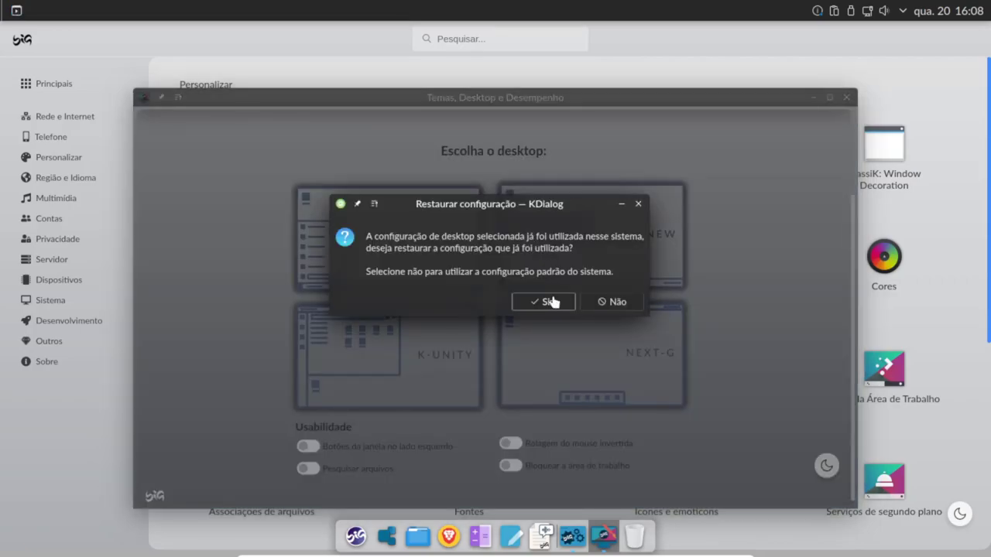
key(Return)
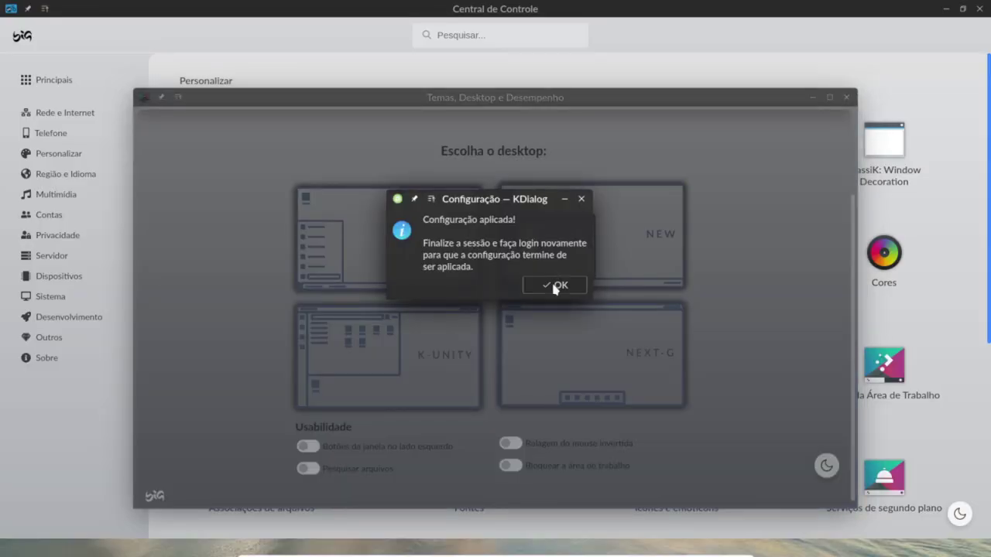
click(555, 285)
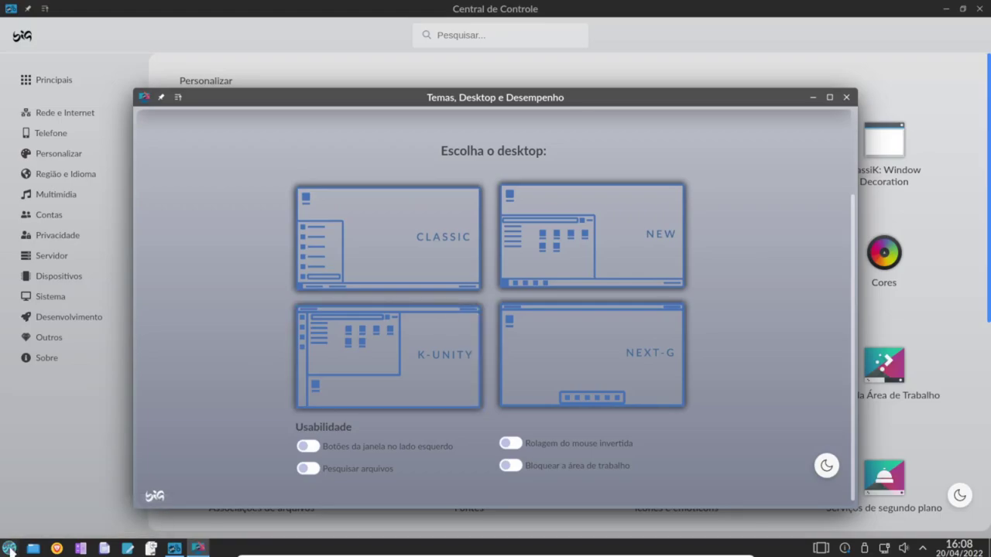
click(9, 549)
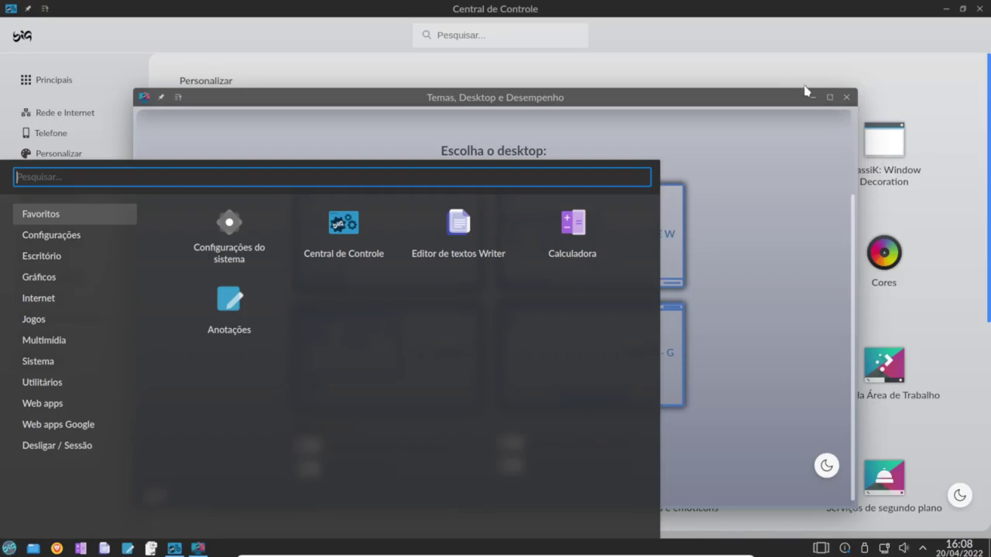
click(719, 89)
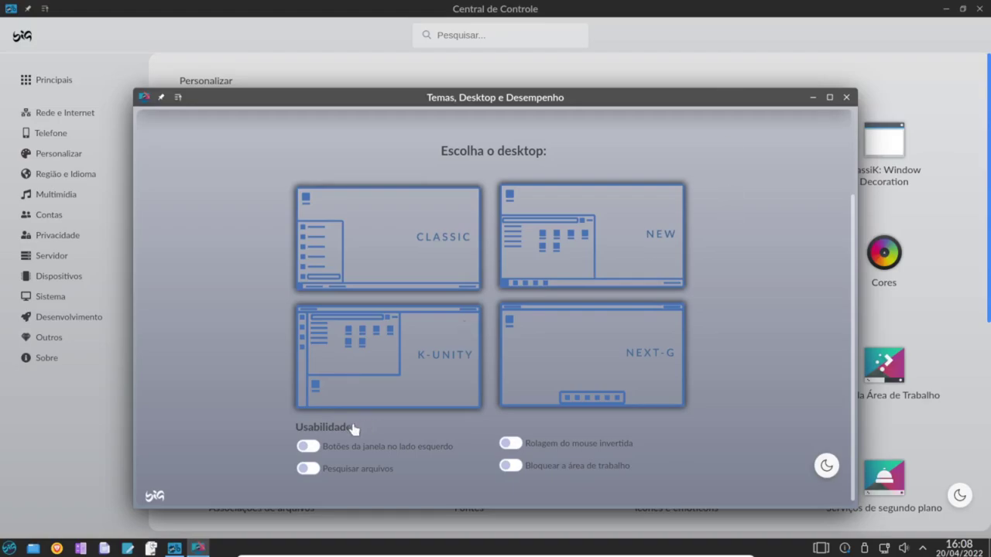
Step: Enable Reduzir efeitos visuais in the Desempenho settings, check the application launcher and close the settings window
scroll(703, 268, up, 3)
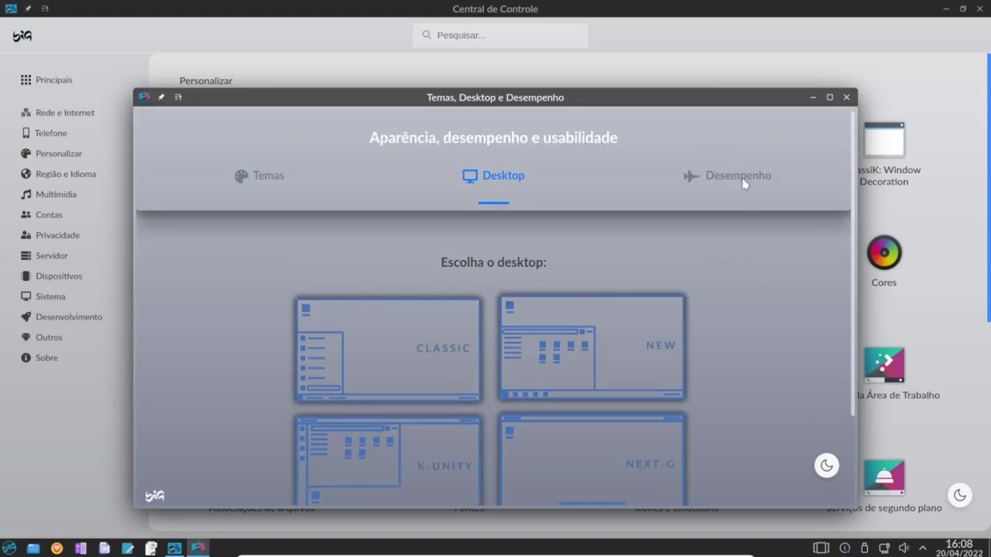
click(742, 182)
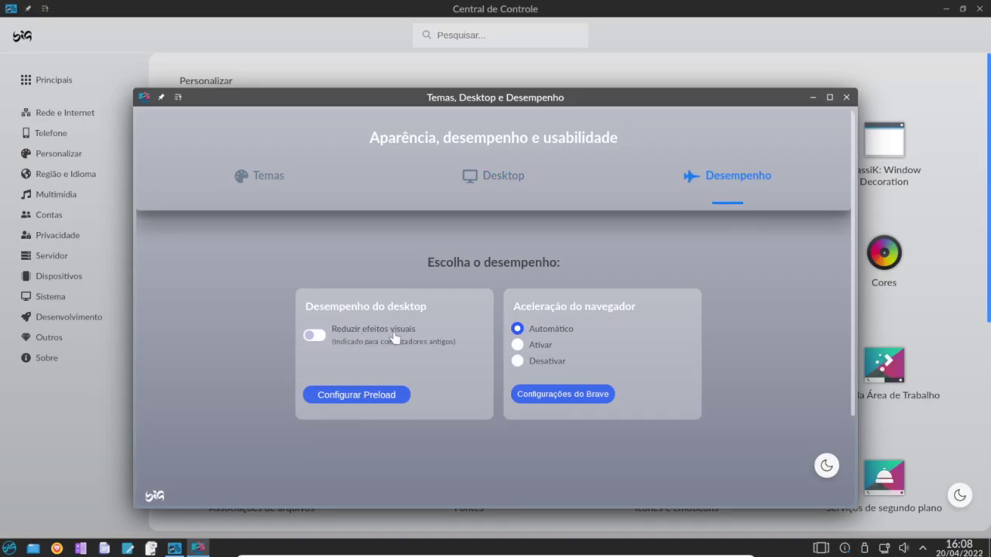
click(313, 337)
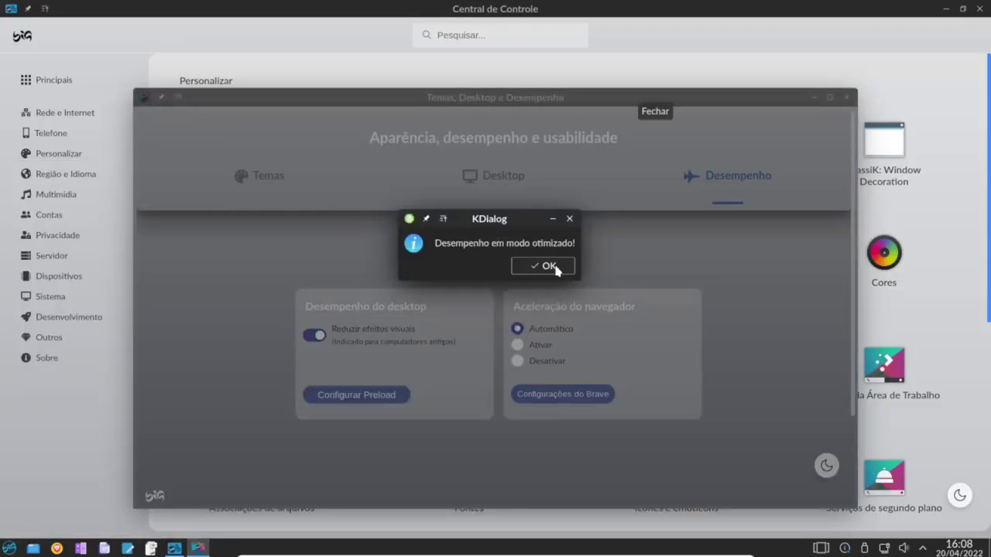
click(553, 267)
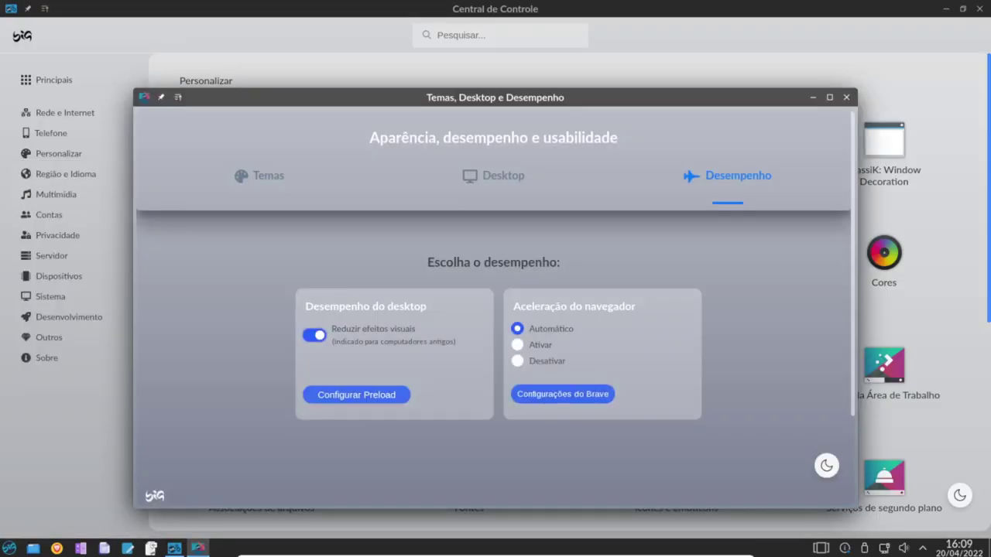
click(8, 548)
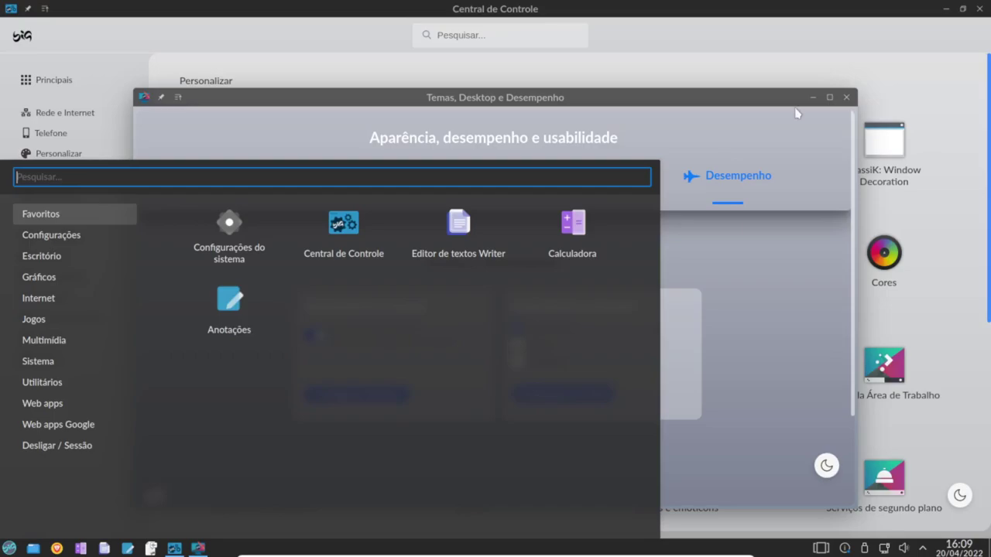
click(764, 96)
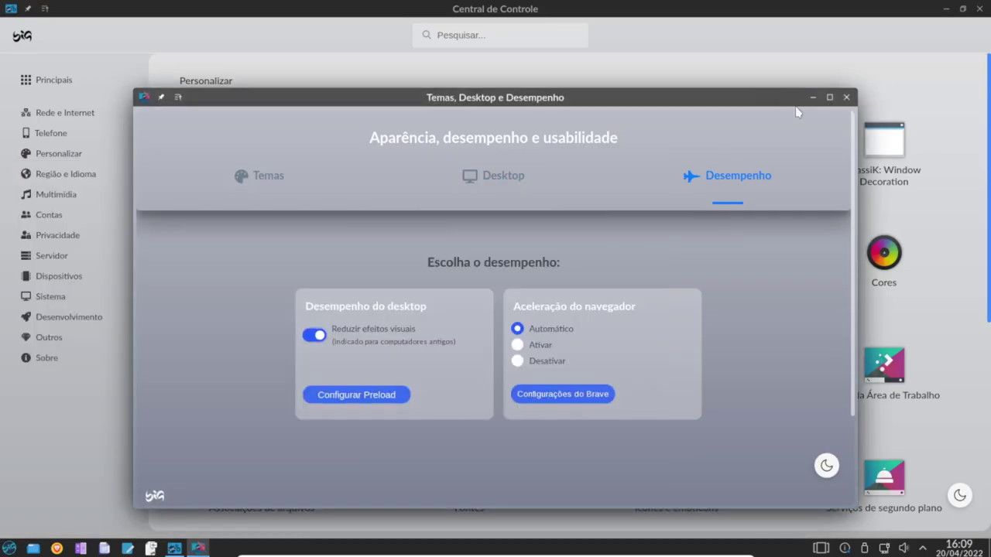
click(848, 98)
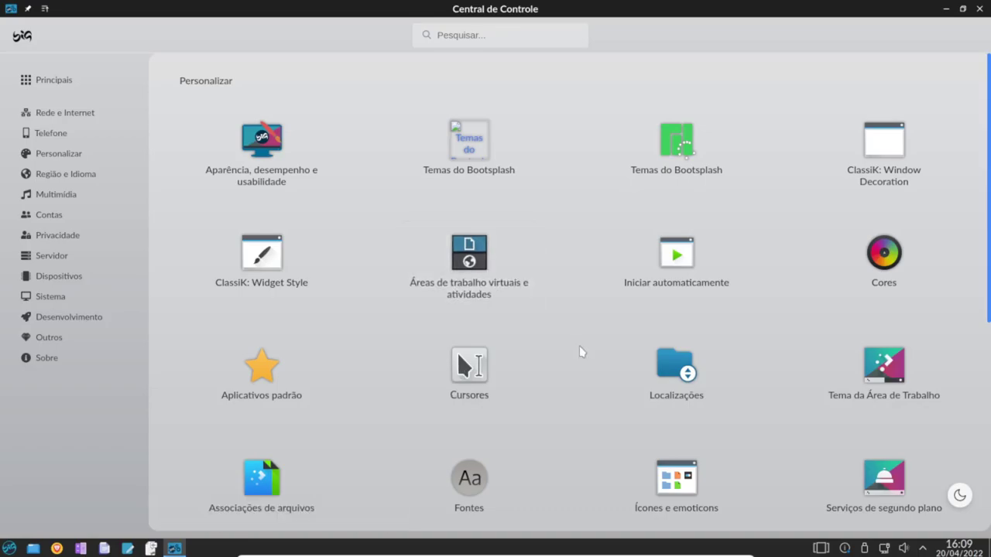
Step: Look through the Central de Controle's Personalizar, Telefone, Multimídia and Dispositivos categories and close it
scroll(582, 352, down, 5)
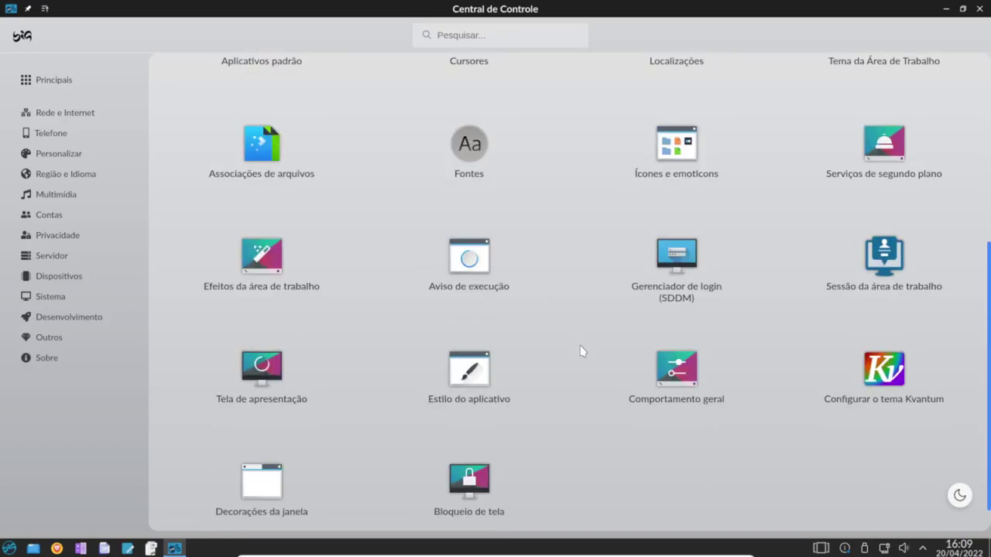
scroll(582, 353, up, 5)
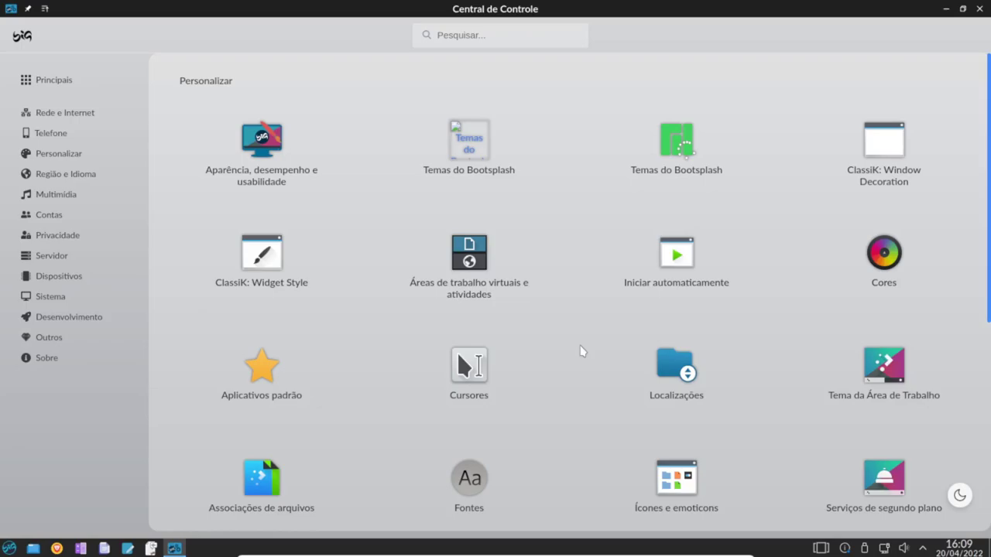
scroll(582, 352, down, 3)
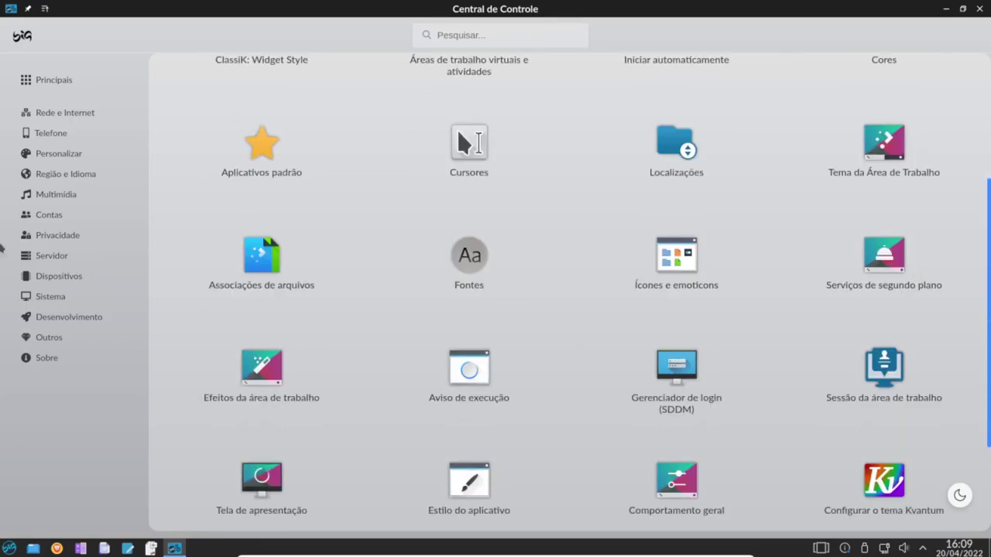
click(63, 136)
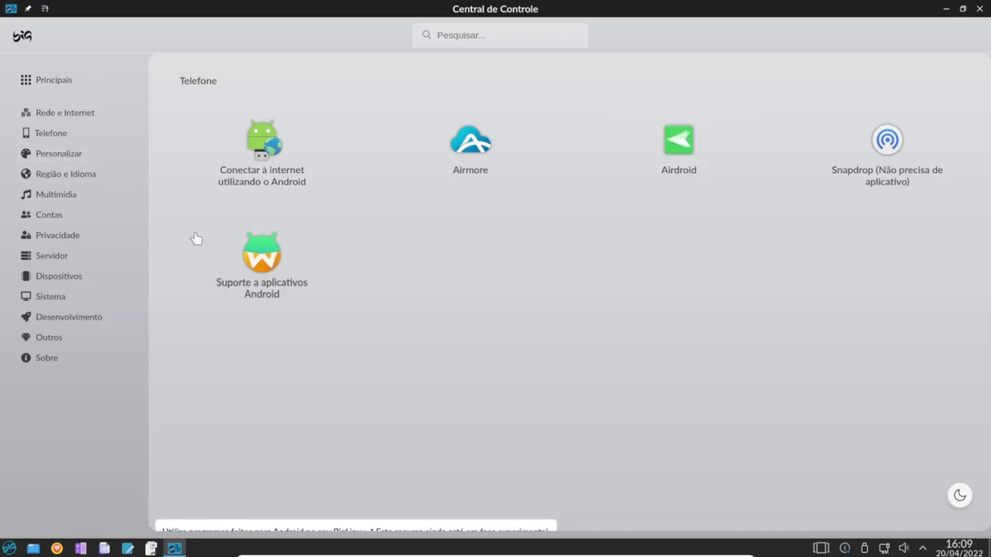
click(63, 199)
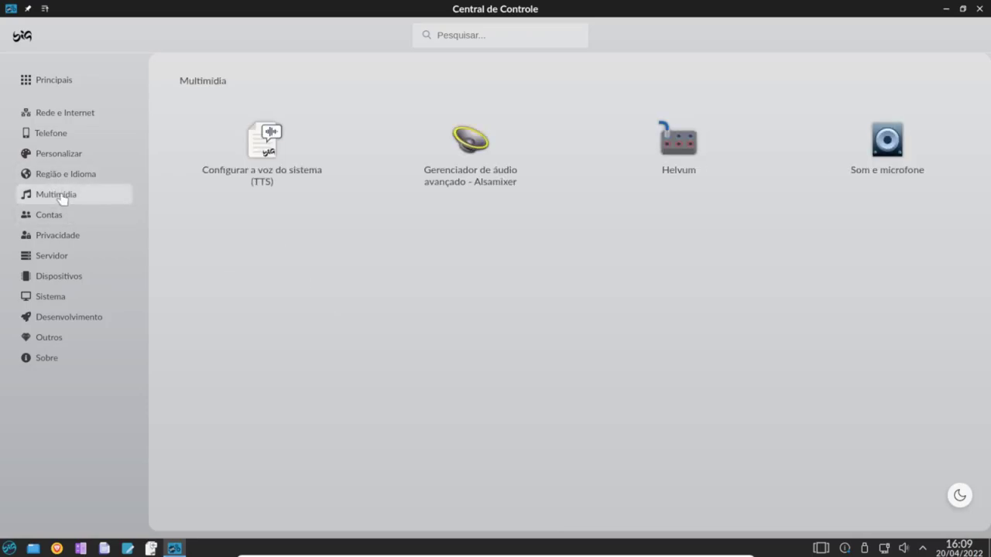
click(69, 277)
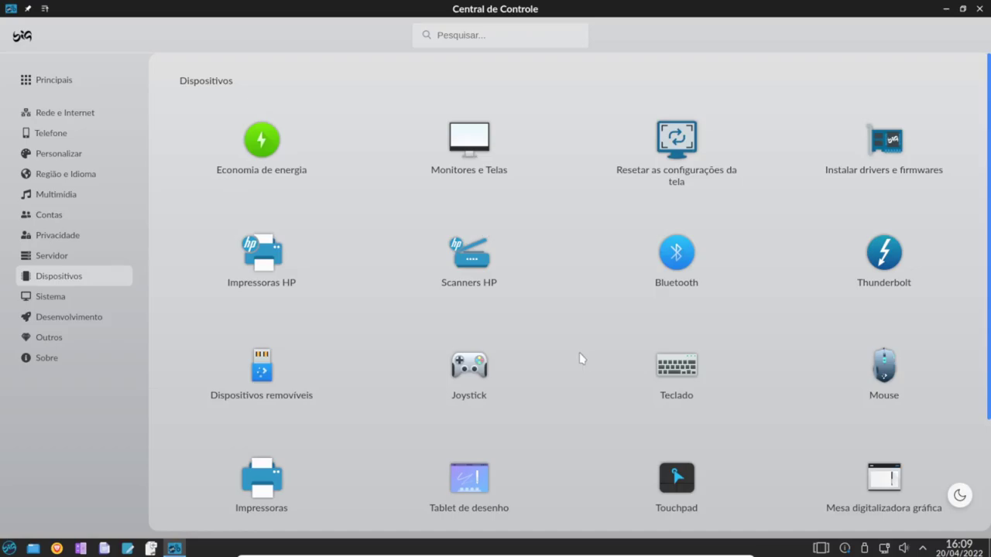
scroll(579, 353, down, 3)
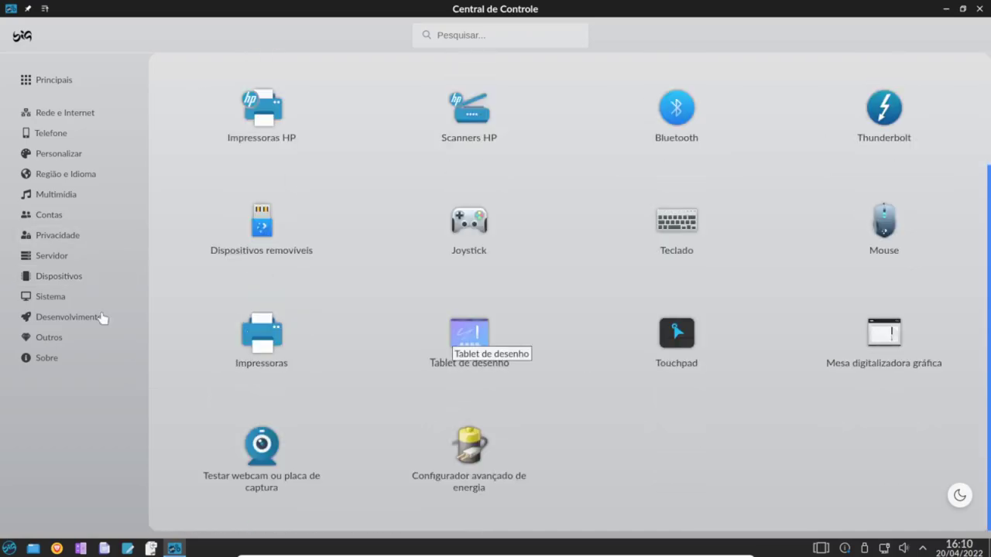
click(979, 9)
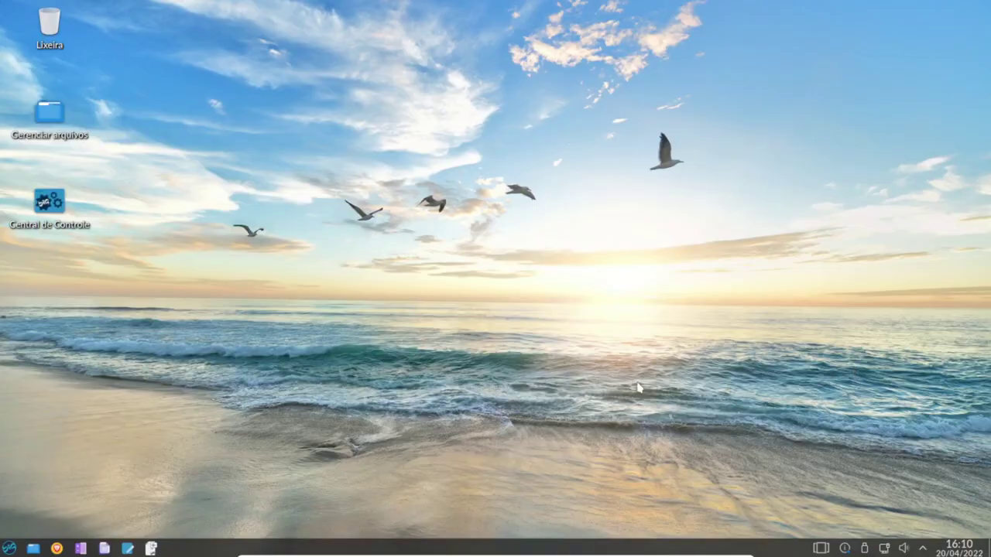
Step: Browse the application launcher's Jogos, Sistema and Web apps categories
click(8, 548)
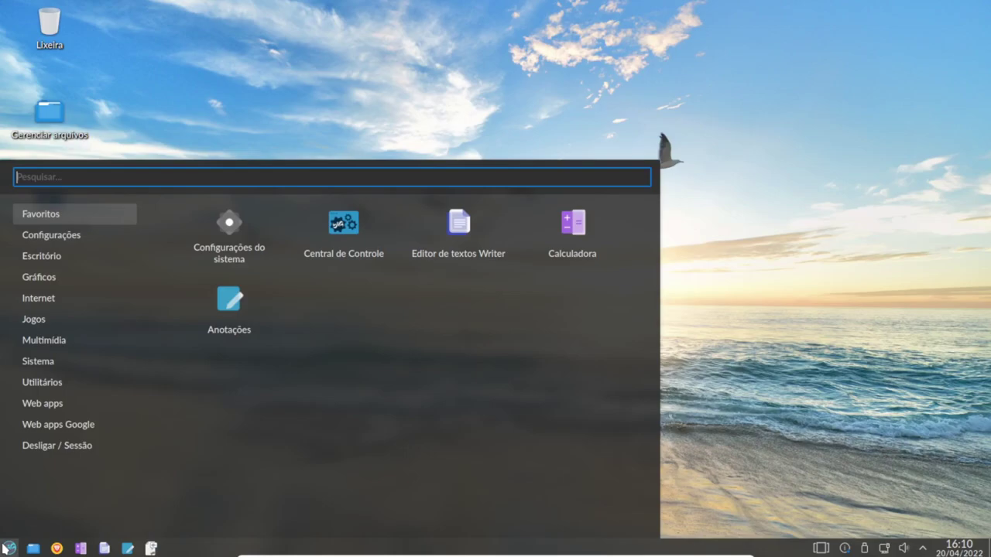
click(74, 321)
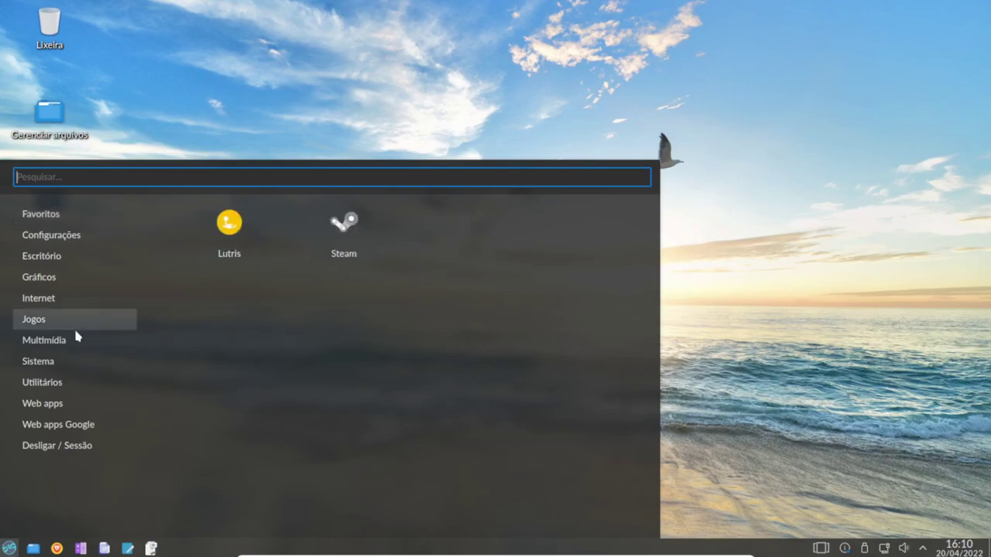
click(68, 362)
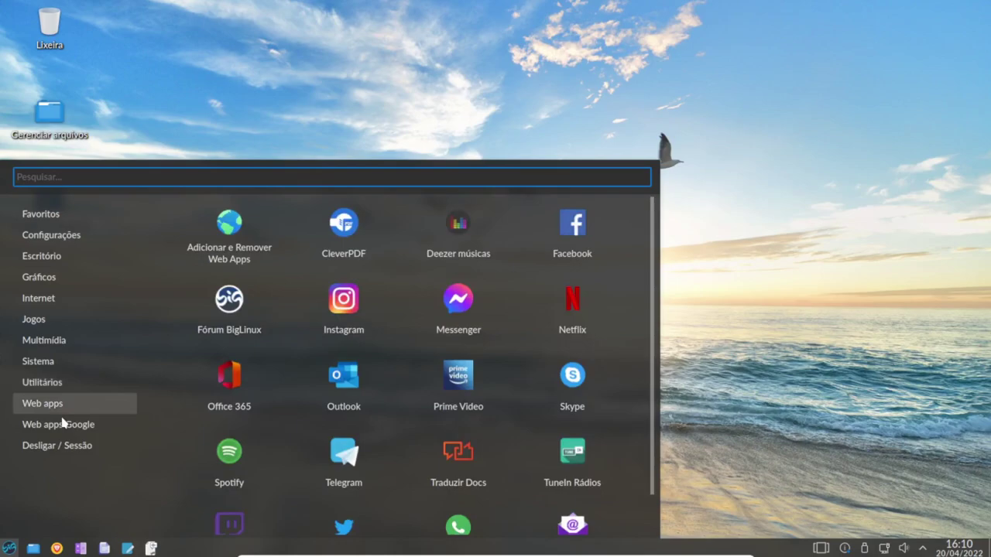
Step: Look through the Web apps Google category, launch the YouTube web app and maximize its window
scroll(483, 339, down, 1)
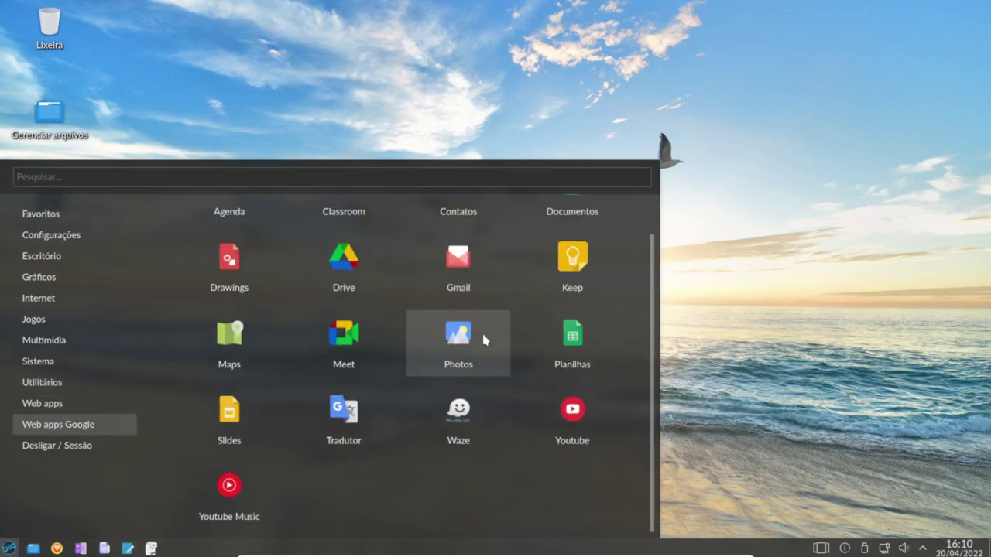
scroll(482, 339, up, 1)
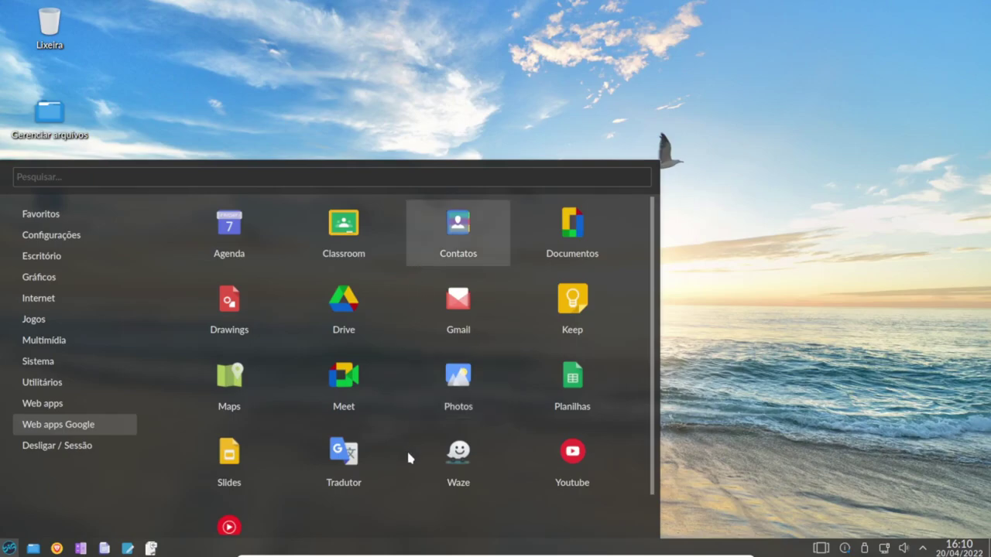
click(572, 457)
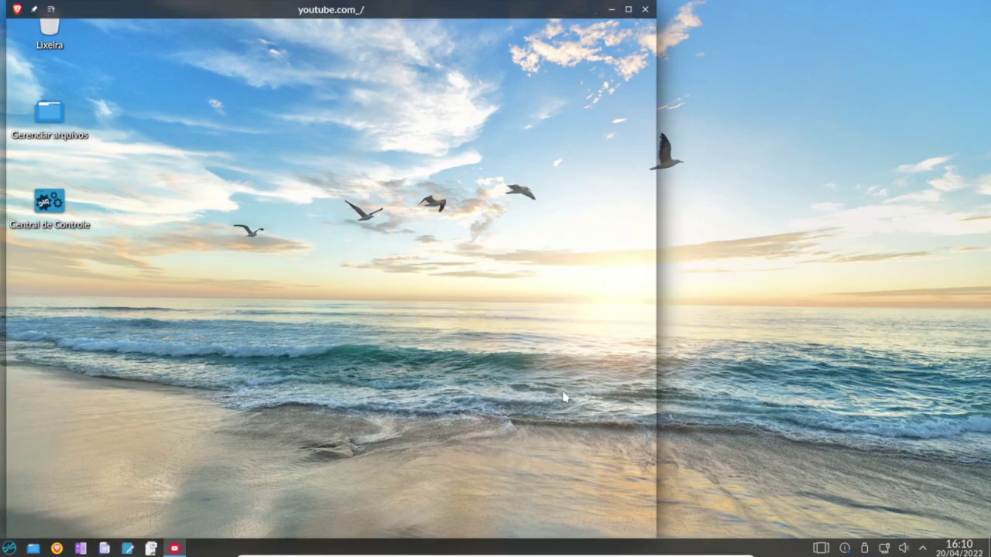
click(628, 10)
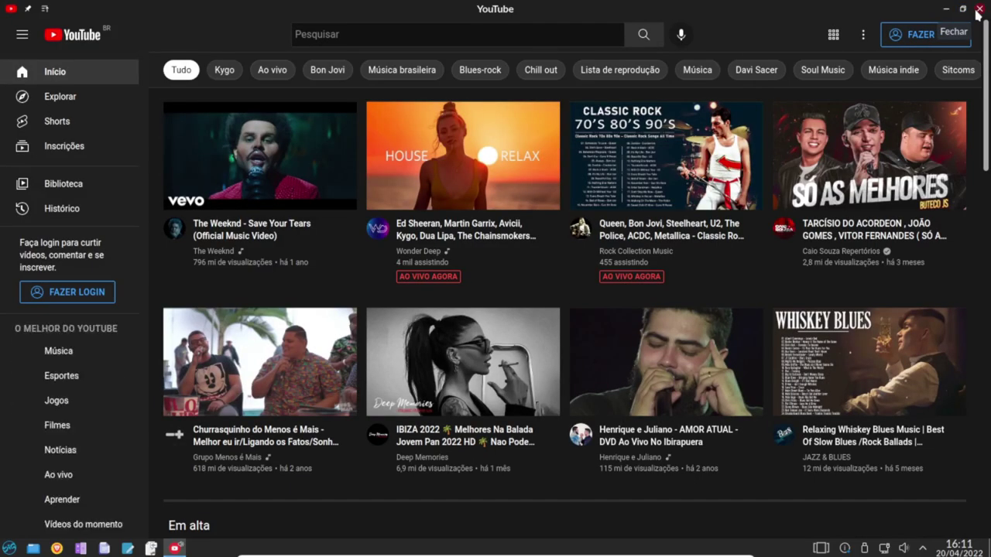
Step: Close the YouTube web app, look through the application launcher's Multimídia, Utilitários and Desligar / Sessão categories, and dismiss the launcher
click(978, 9)
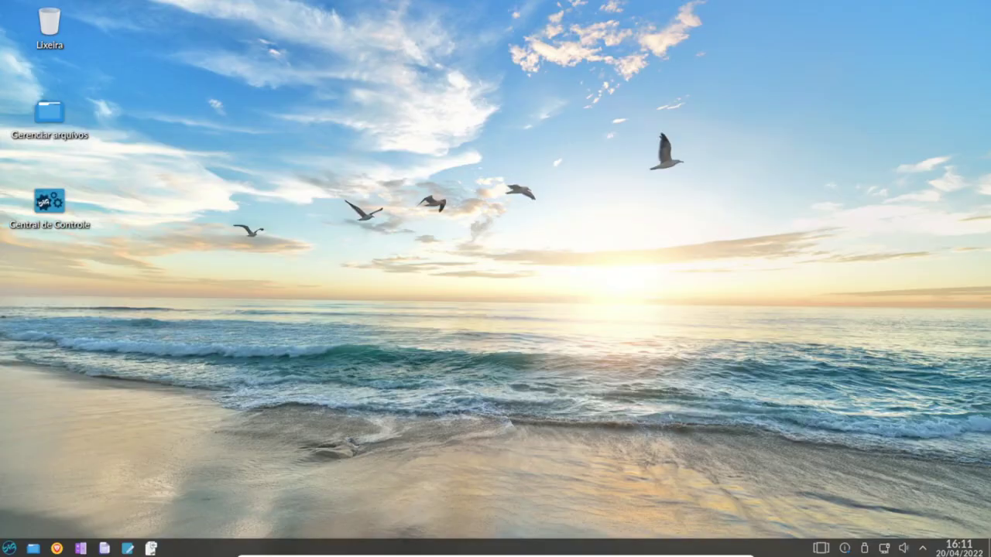
click(9, 548)
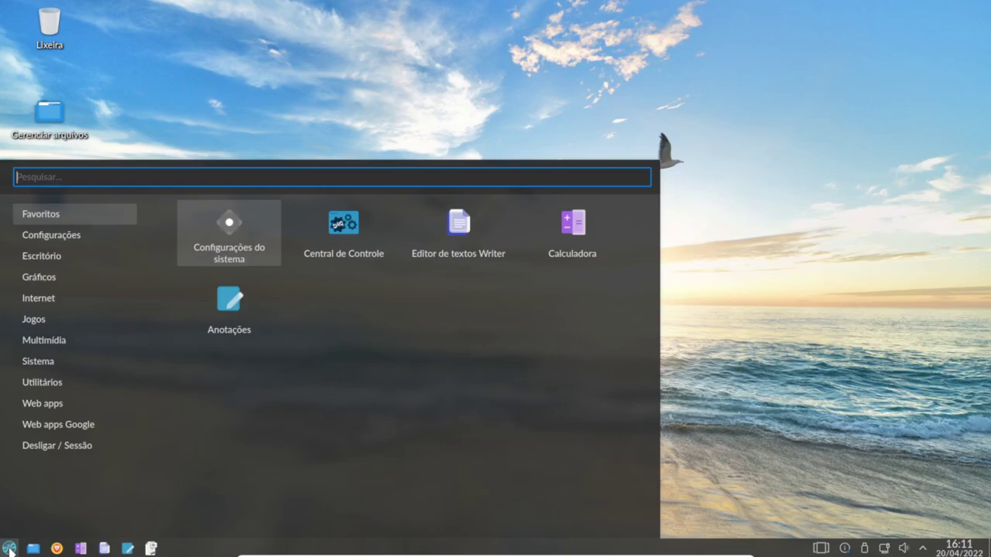
click(46, 340)
click(63, 391)
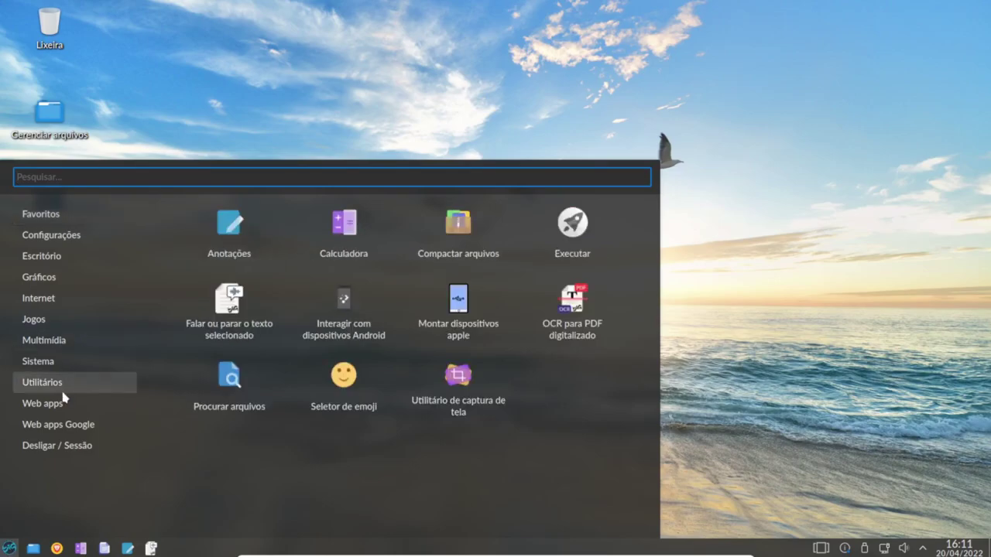
click(57, 445)
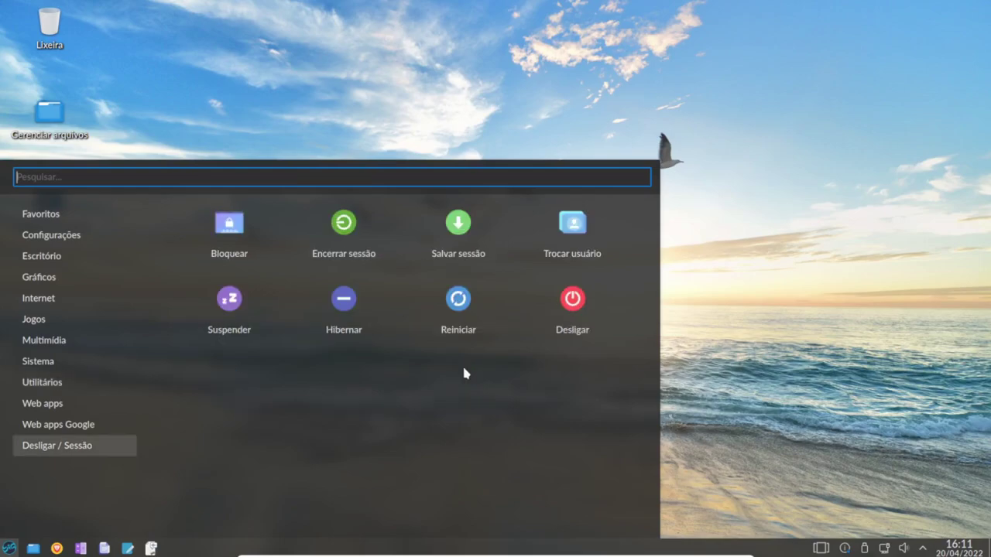
click(826, 339)
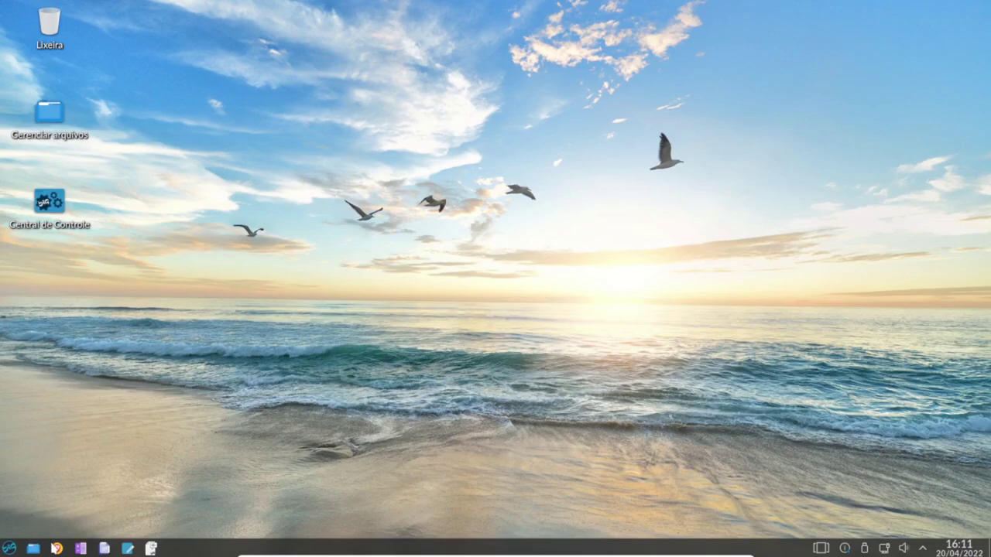
Step: Switch to the Brave web browser and search the web for "casa do codigo"
click(55, 548)
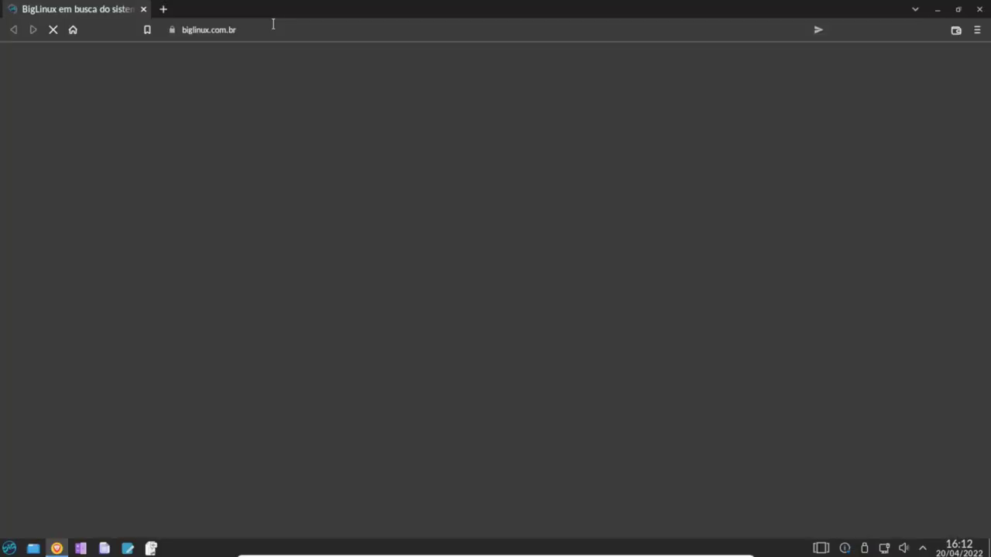
click(271, 27)
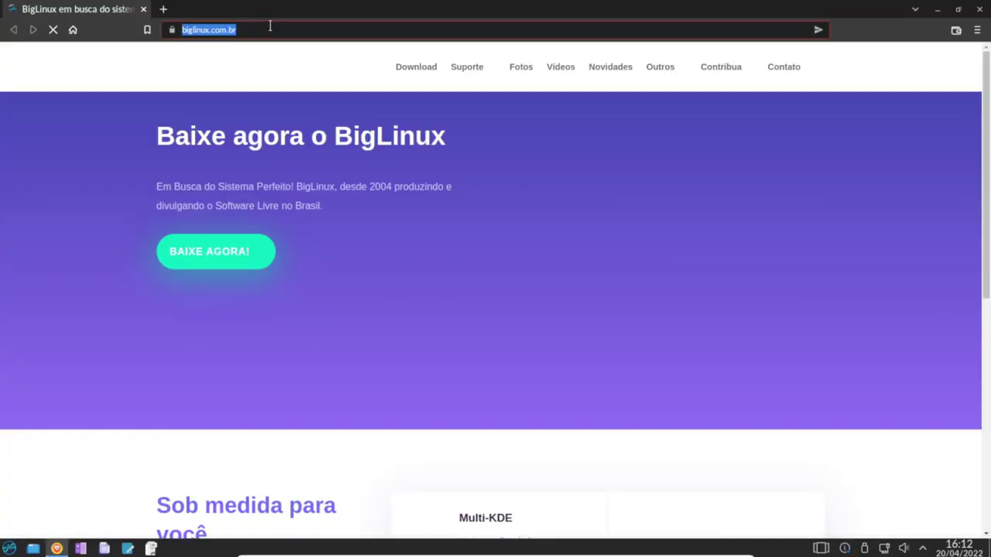
text(cer)
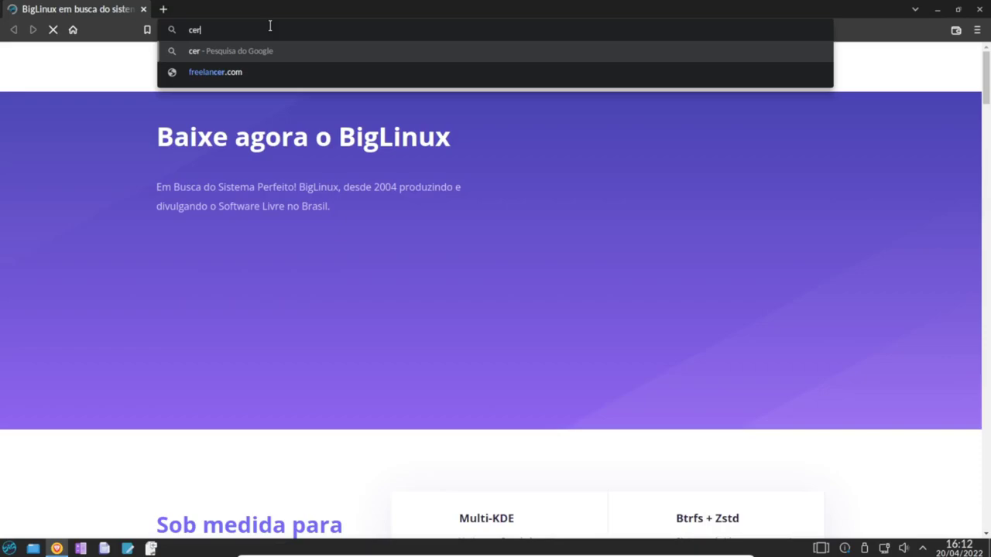
key(BackSpace)
key(BackSpace)
text(asa do)
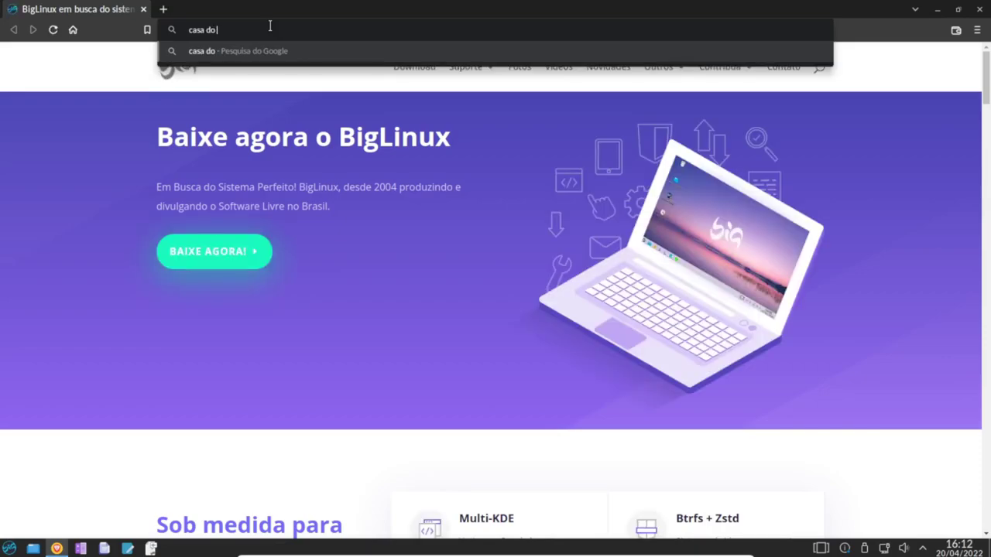
text( codigo)
key(Return)
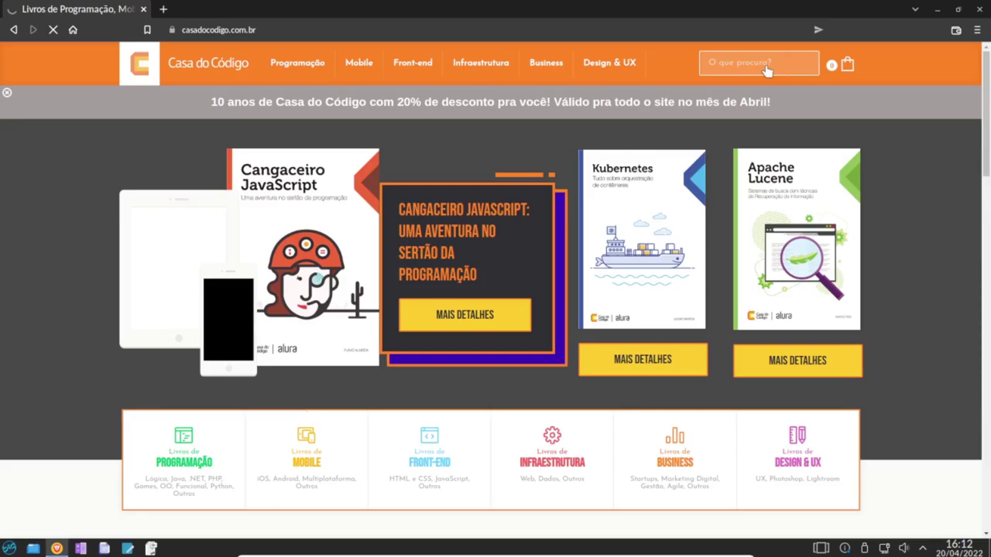
Step: Search the Casa do Código bookstore site for "linux"
click(765, 66)
text(l)
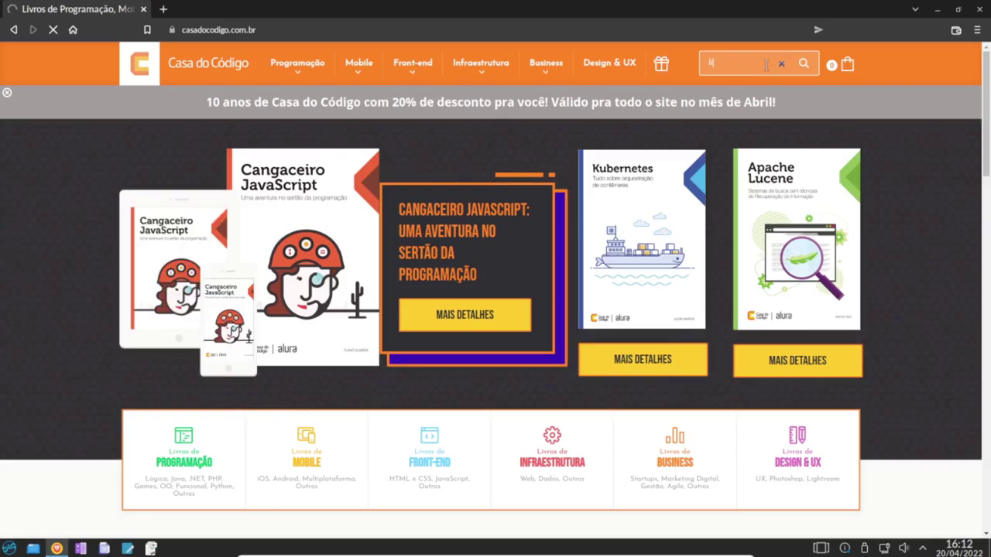
text(inux)
key(Return)
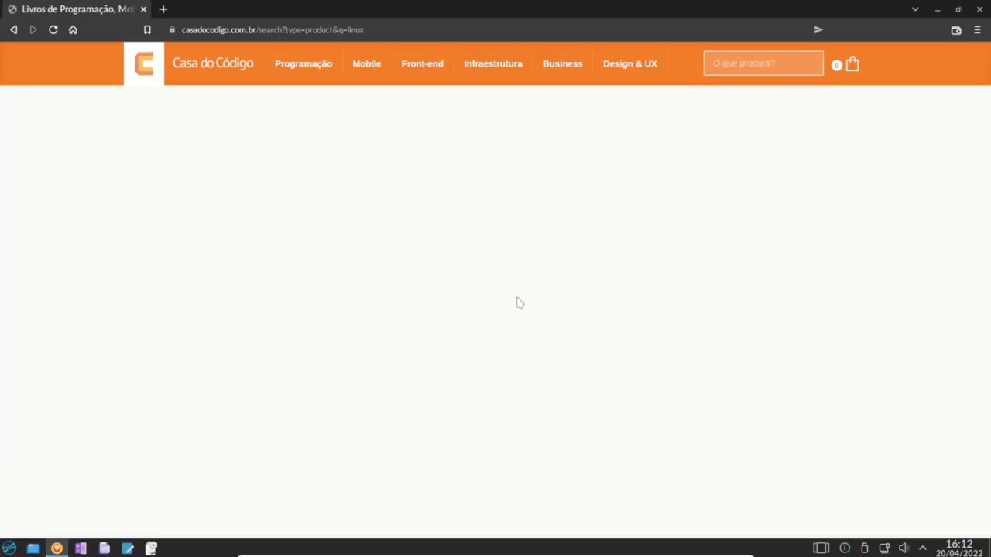